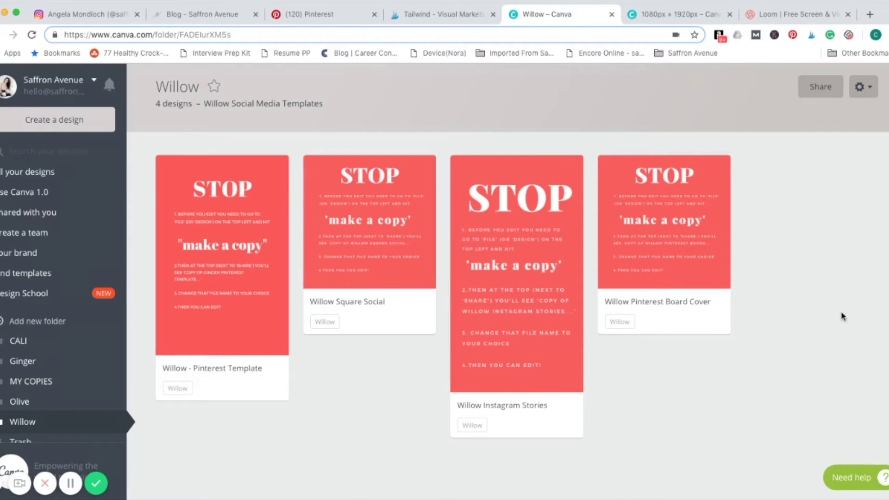
Preview the Willow Instagram Stories template, paging through to its fifth story page.
click(517, 269)
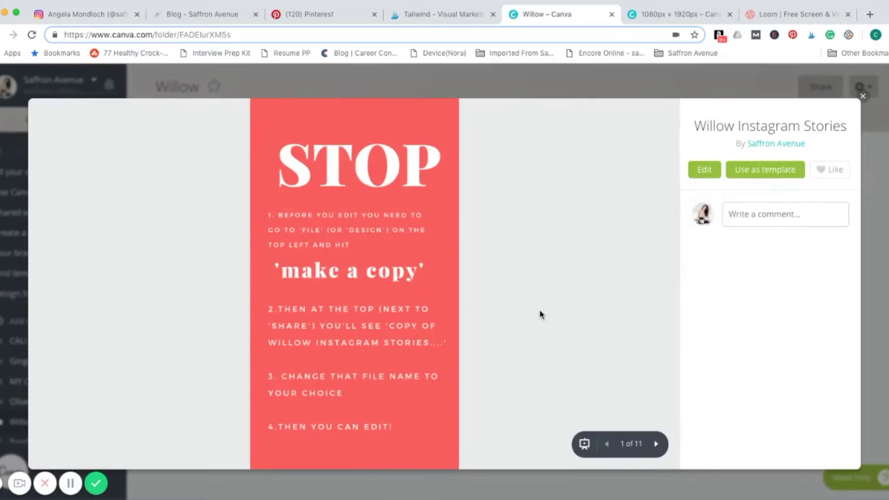
click(657, 444)
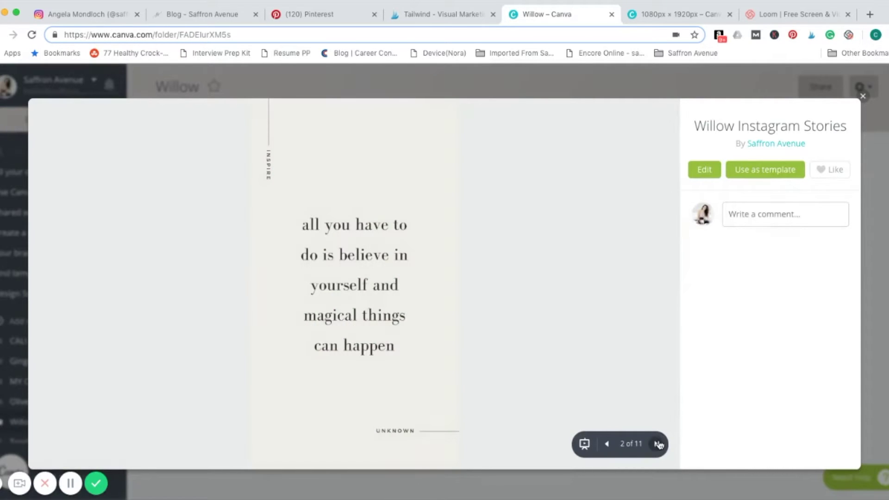
click(657, 443)
click(658, 444)
click(657, 444)
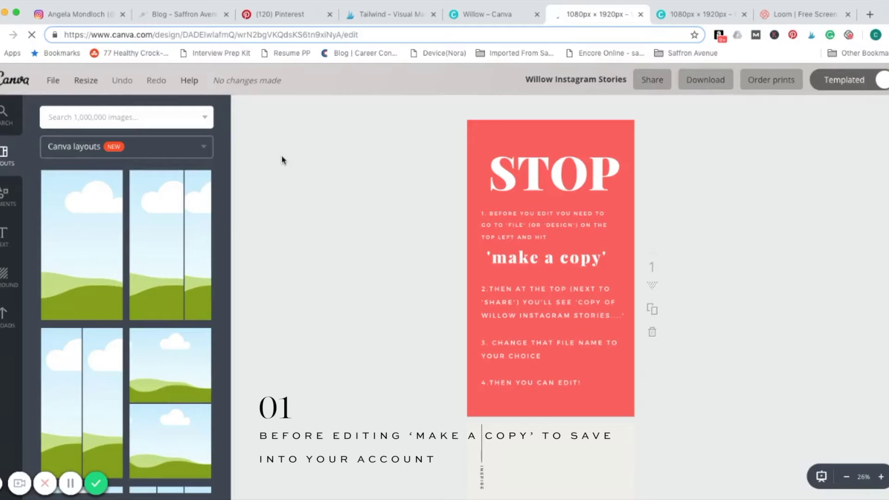
Make a copy of the Willow design and retitle the copy 'Template Tutorial'.
click(51, 83)
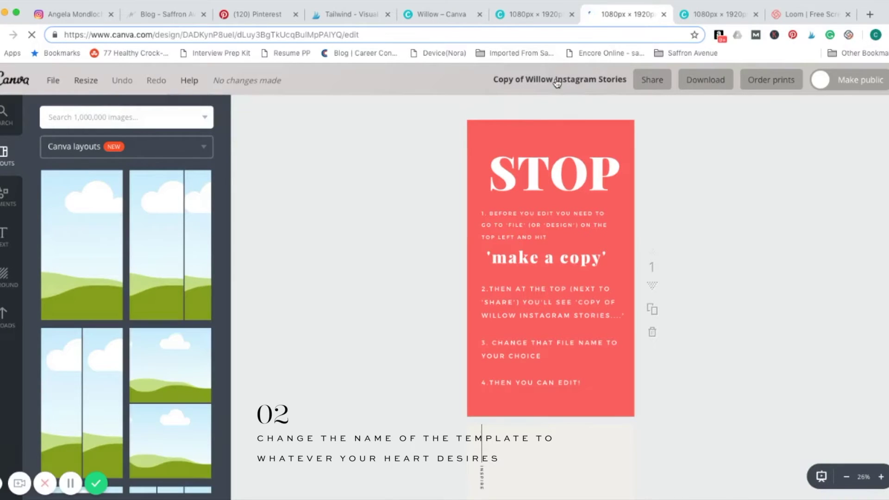
click(557, 81)
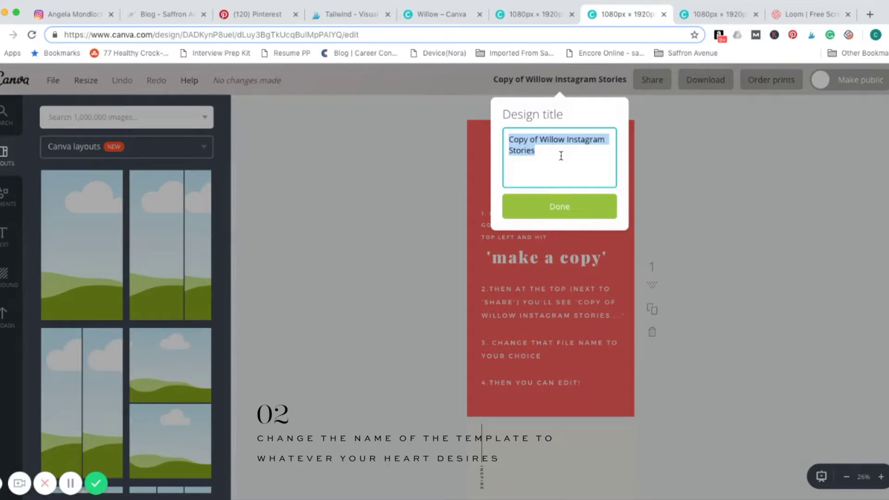
text(Template Tetu)
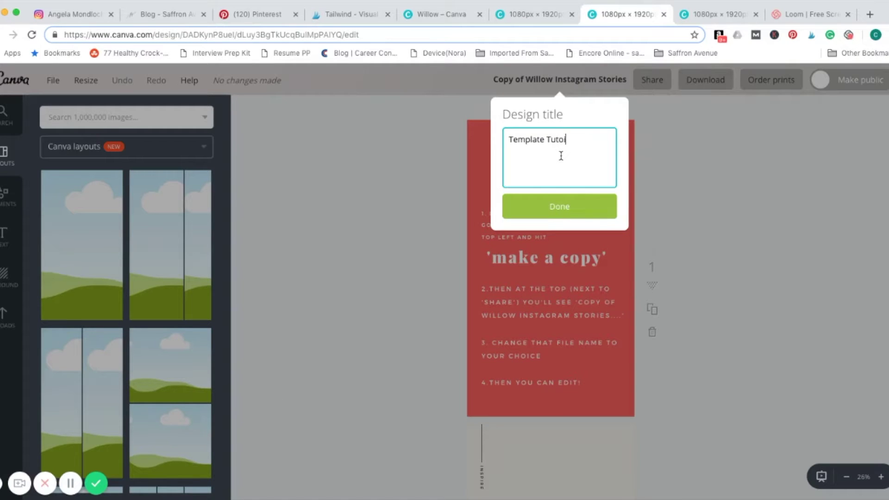
click(579, 214)
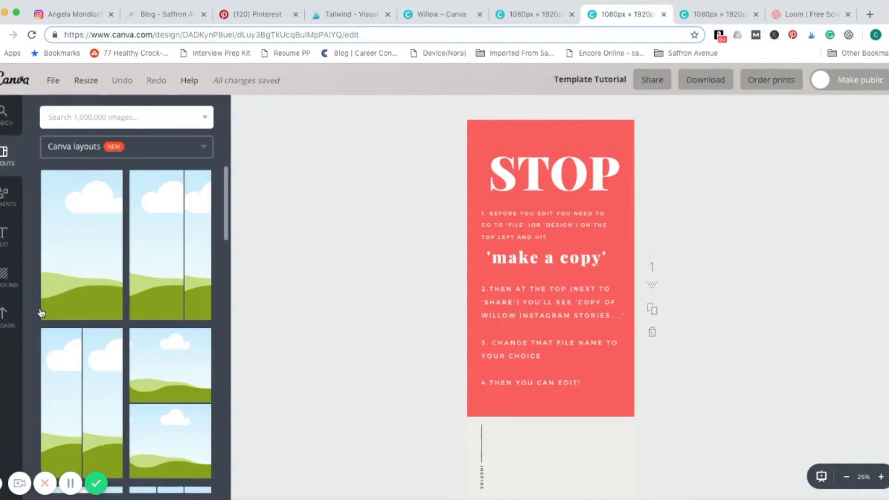
Select the background behind the quote on page 2 and bring up its colour choices.
click(7, 319)
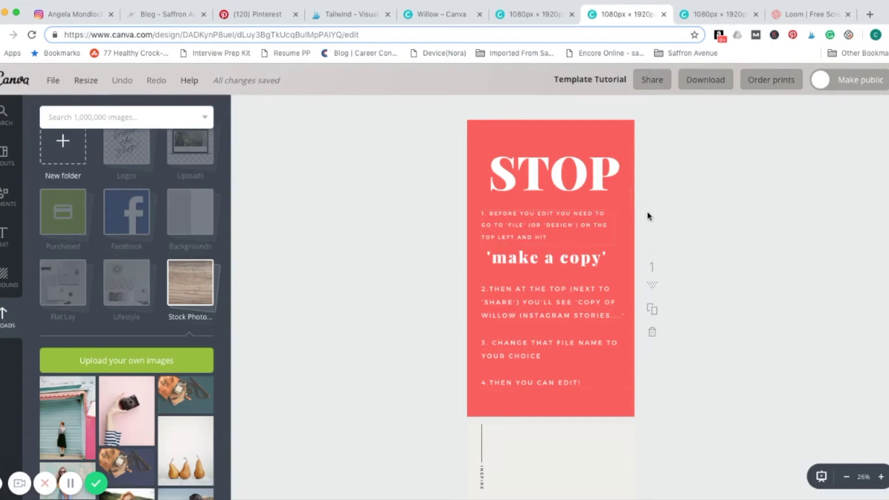
scroll(647, 216, down, 7)
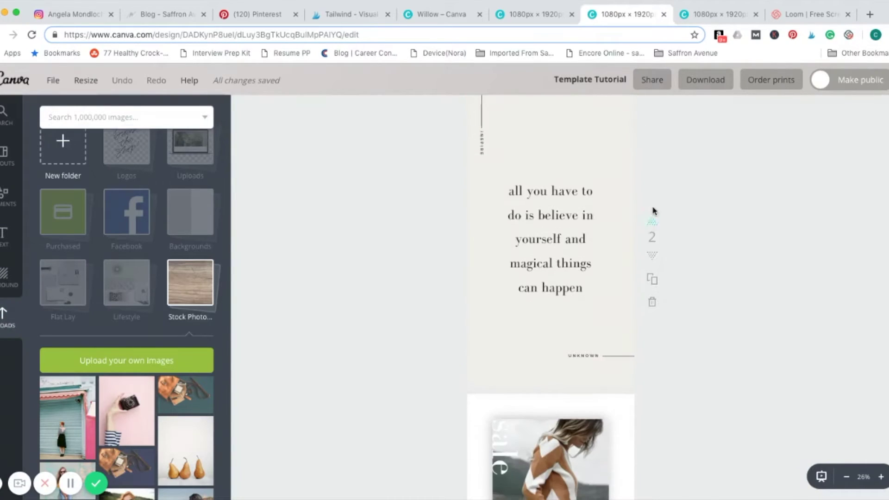
scroll(653, 211, up, 2)
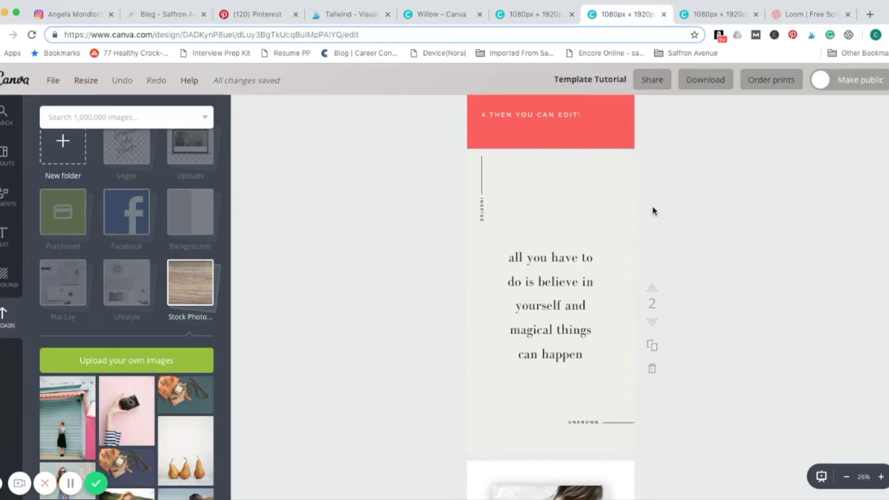
click(551, 193)
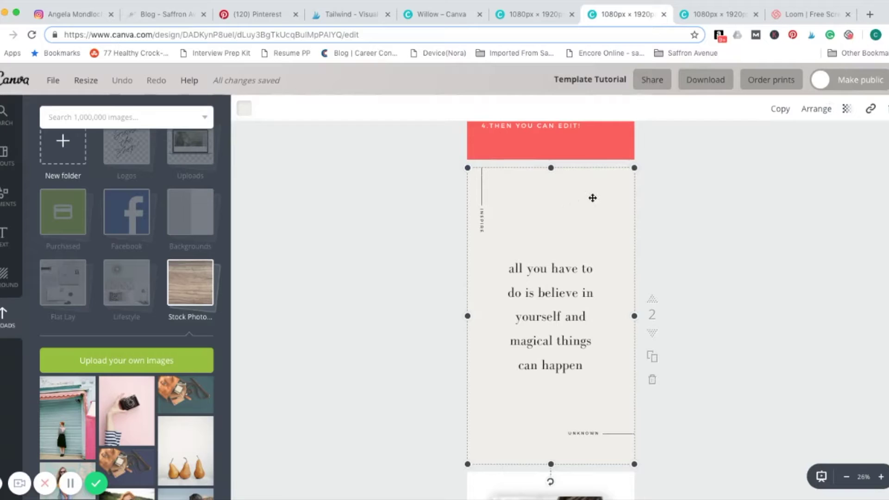
scroll(546, 224, down, 1)
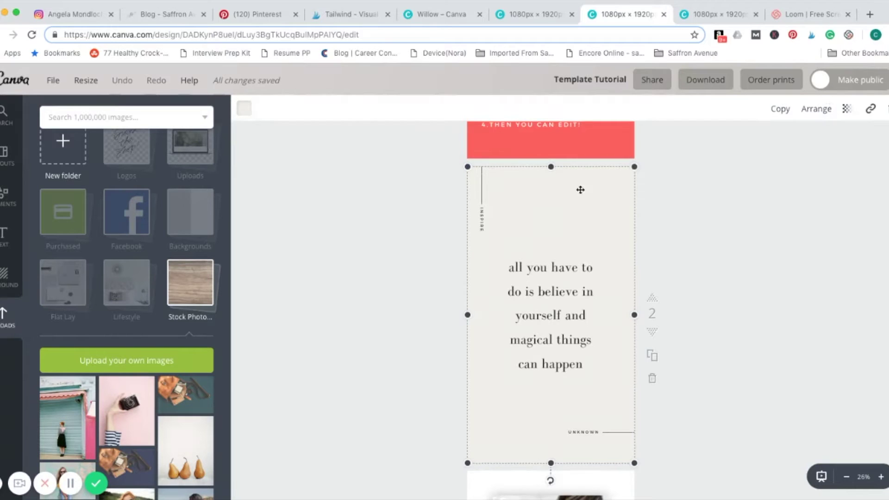
click(247, 109)
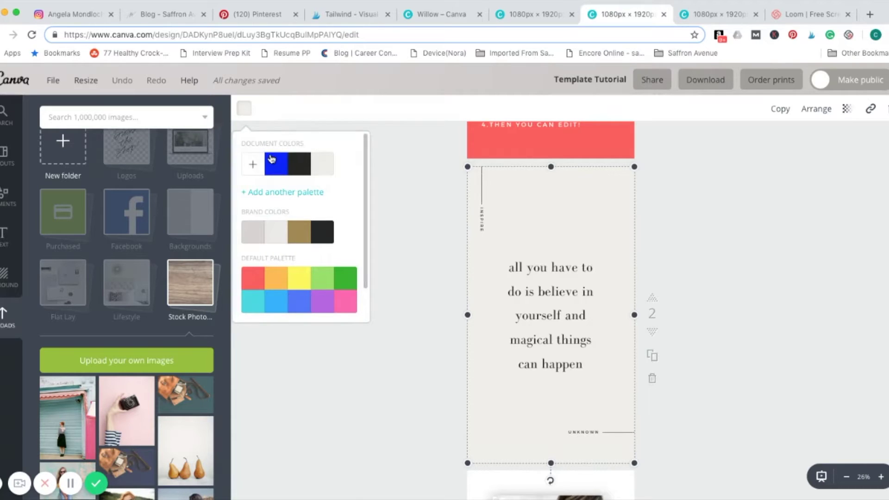
Give the page background a custom document colour with hex code eddee.
scroll(331, 223, down, 2)
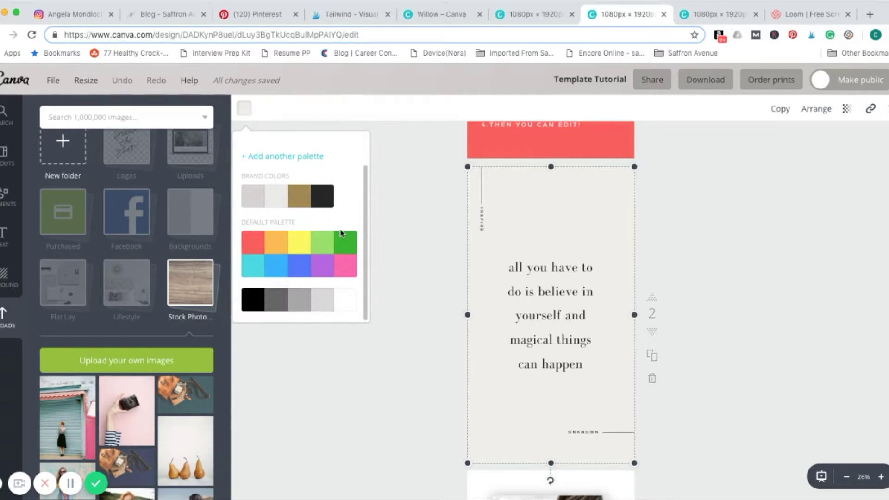
scroll(341, 232, up, 2)
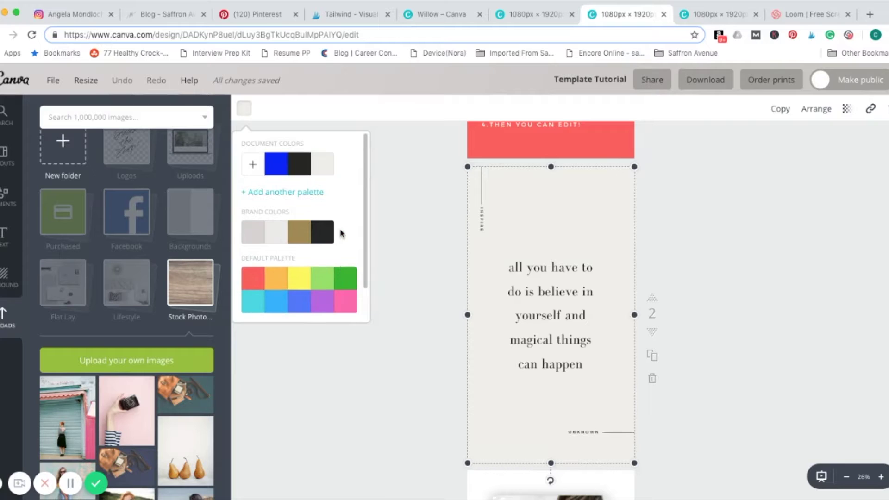
click(253, 167)
click(329, 319)
text(d2efd4)
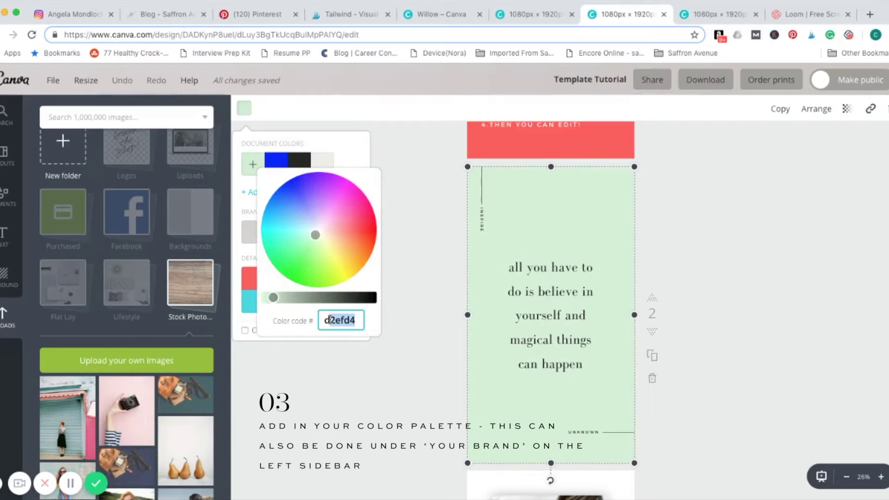
drag(328, 319, 318, 320)
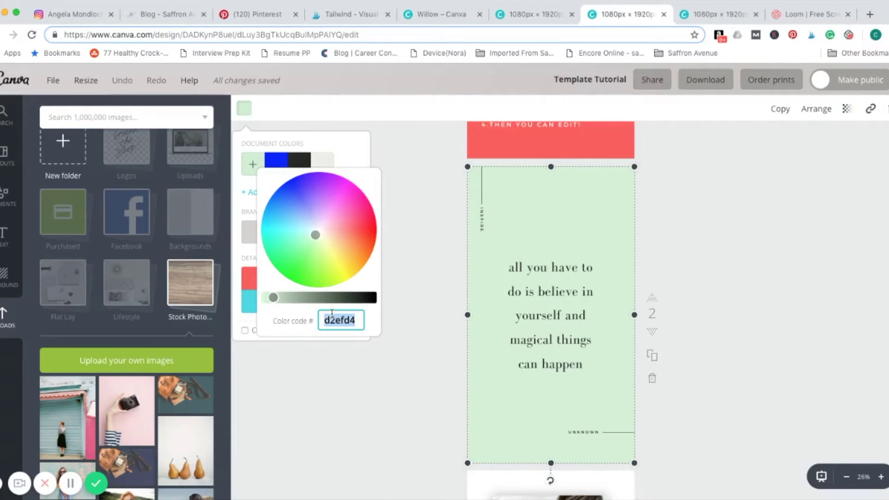
text(eddee1)
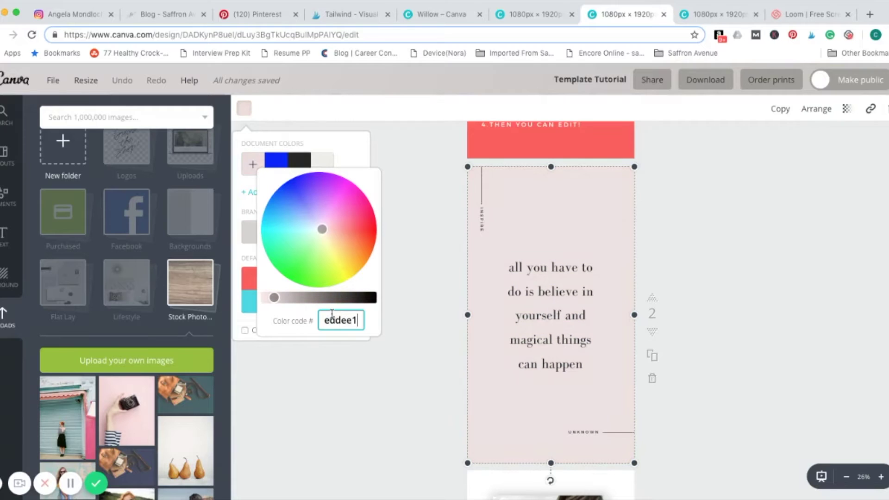
click(419, 389)
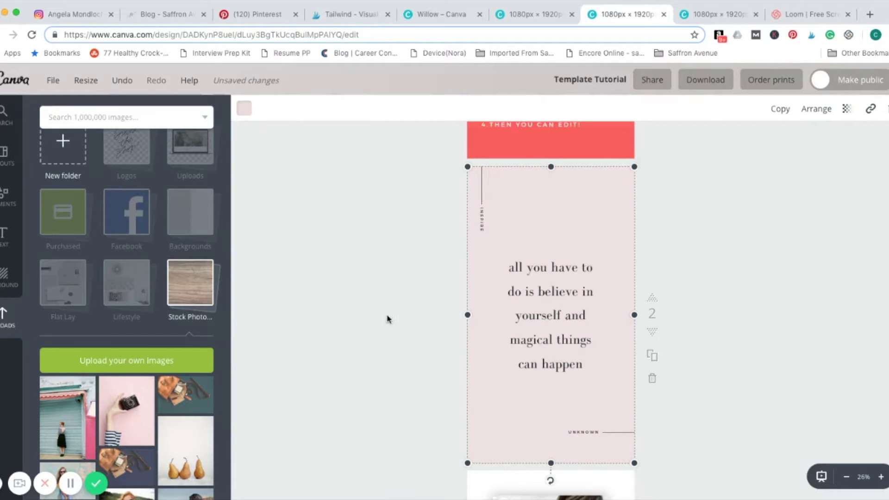
Change the background to a custom teal colour, hex 4c7f84.
click(244, 109)
click(253, 164)
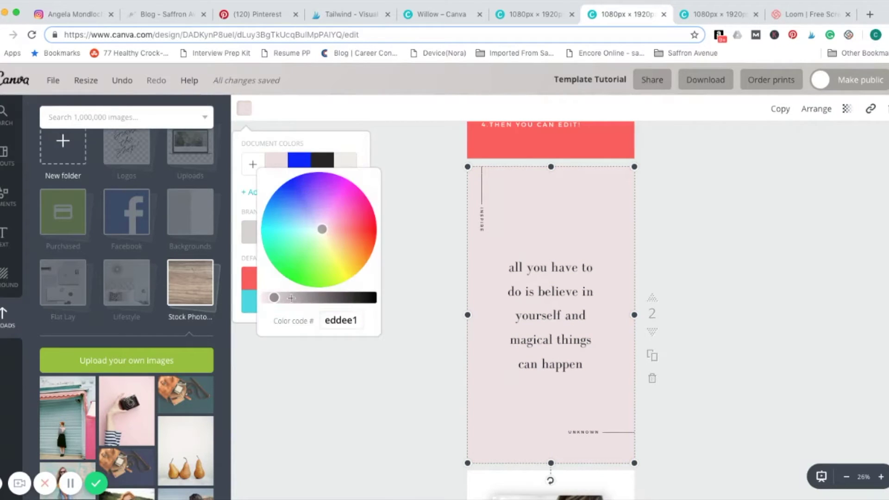
drag(355, 320, 301, 318)
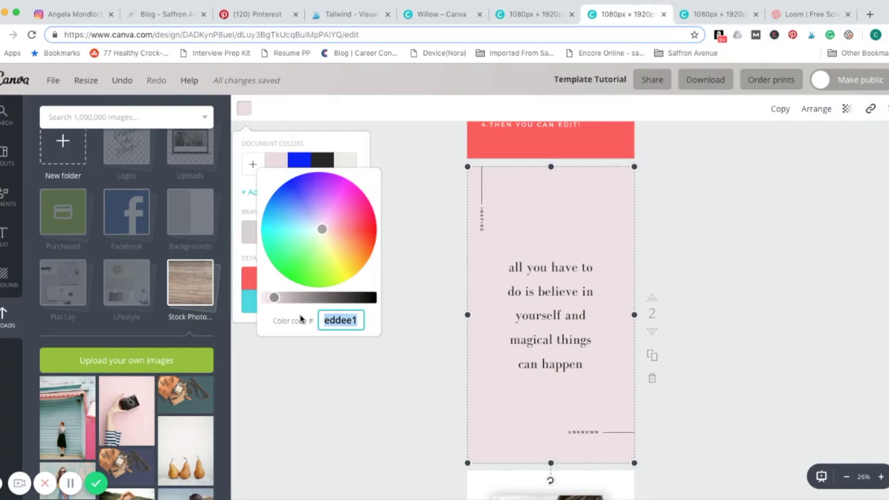
text(4c7f)
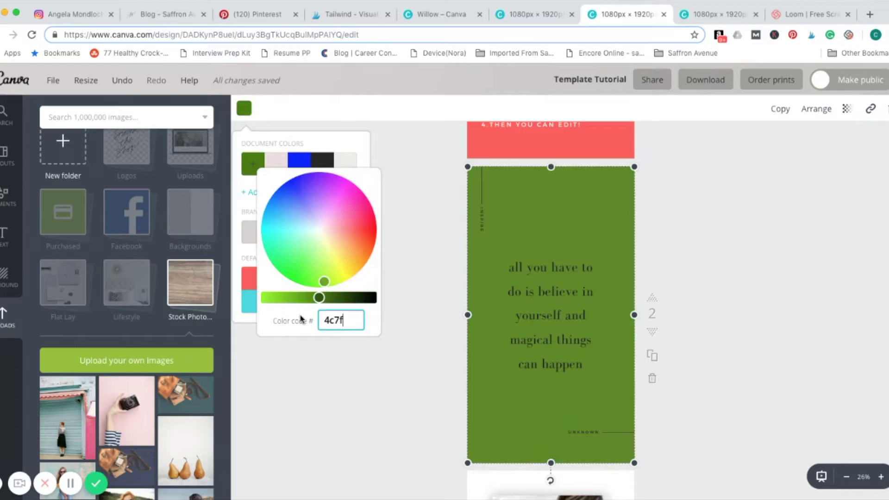
text(84)
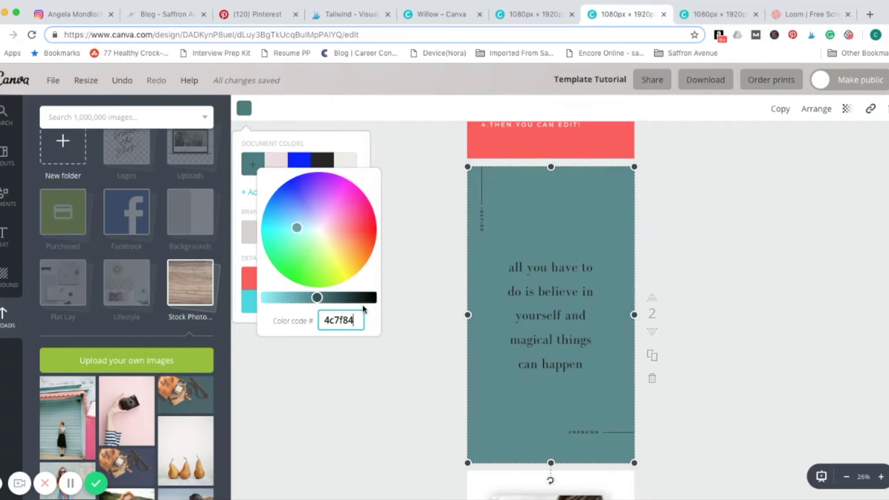
click(411, 296)
Change the background to the warm orange-tan custom colour d49350.
click(244, 108)
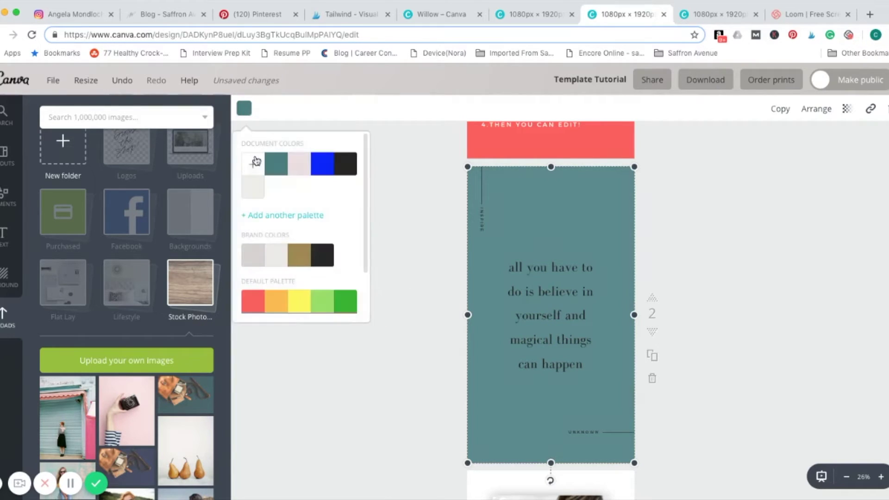
click(250, 167)
drag(354, 320, 308, 317)
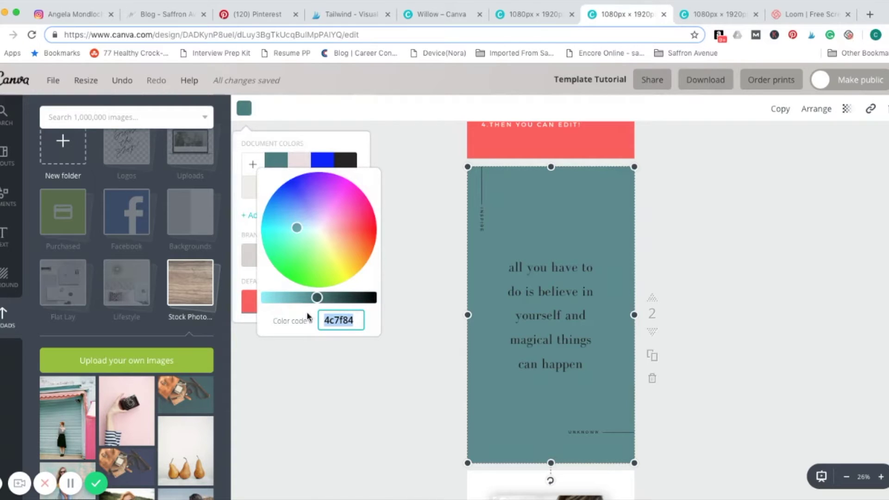
text(d49)
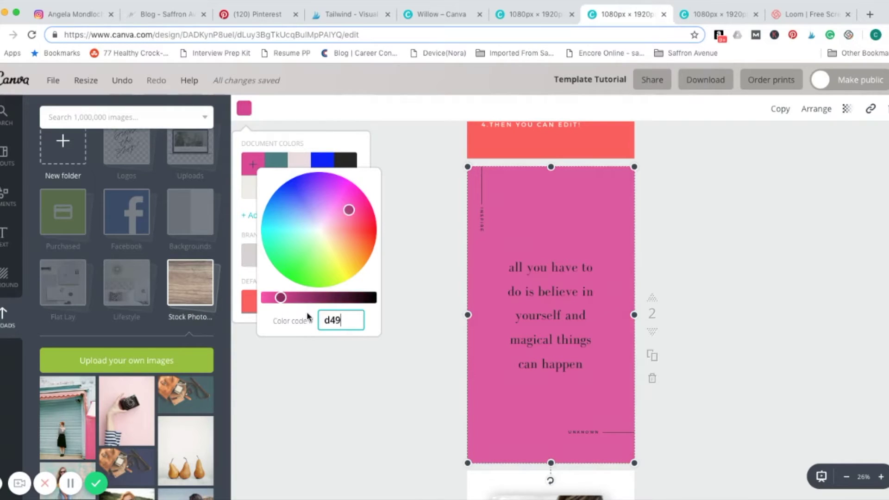
text(350)
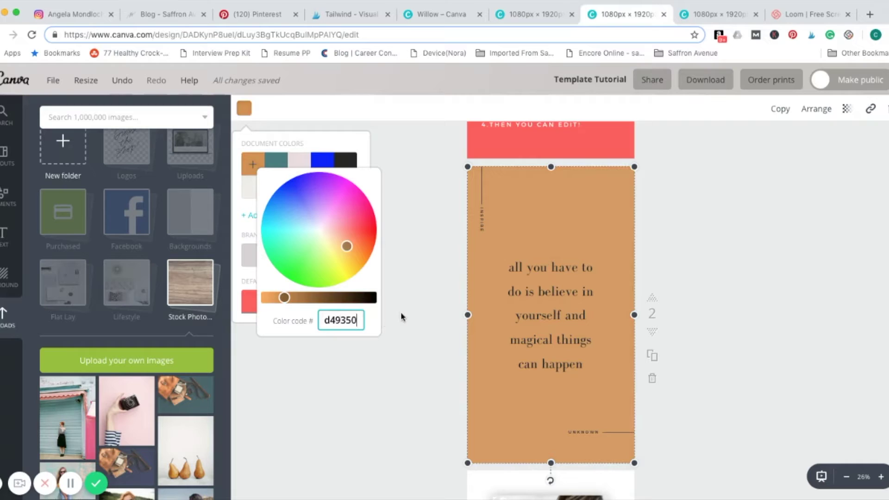
click(401, 312)
click(244, 109)
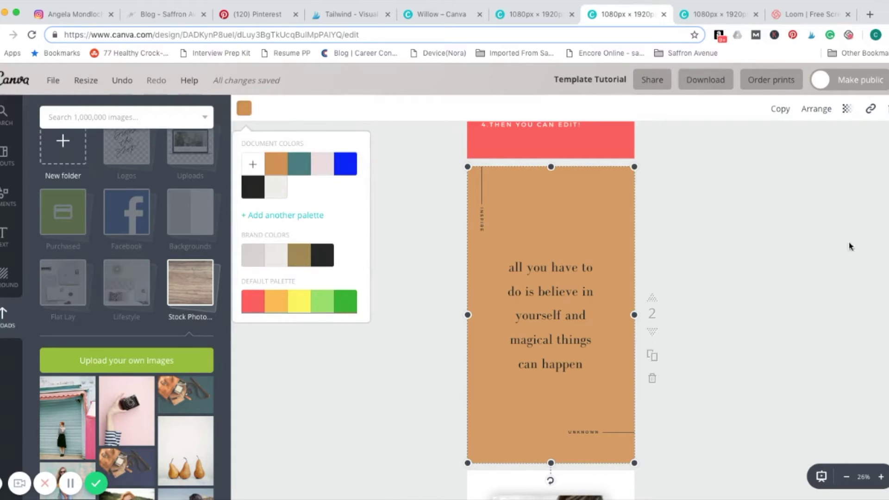
Set the 'believe in yourself' quote in the Quattrocento font.
click(434, 172)
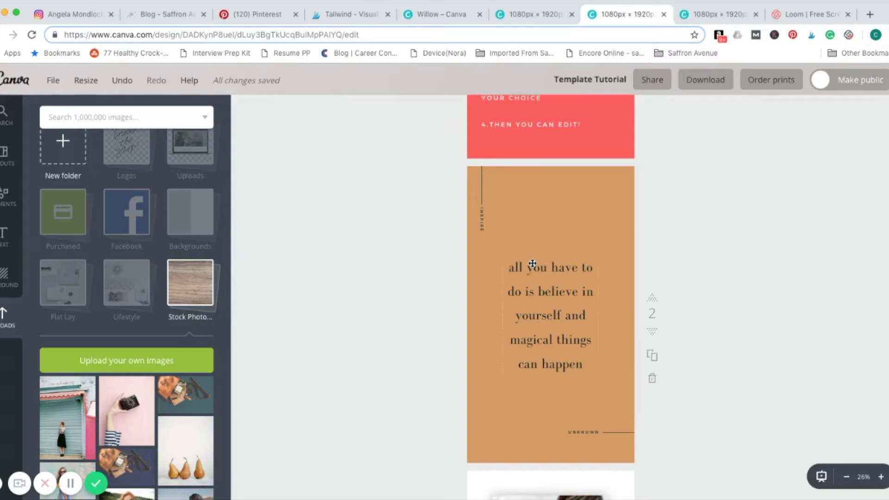
click(555, 268)
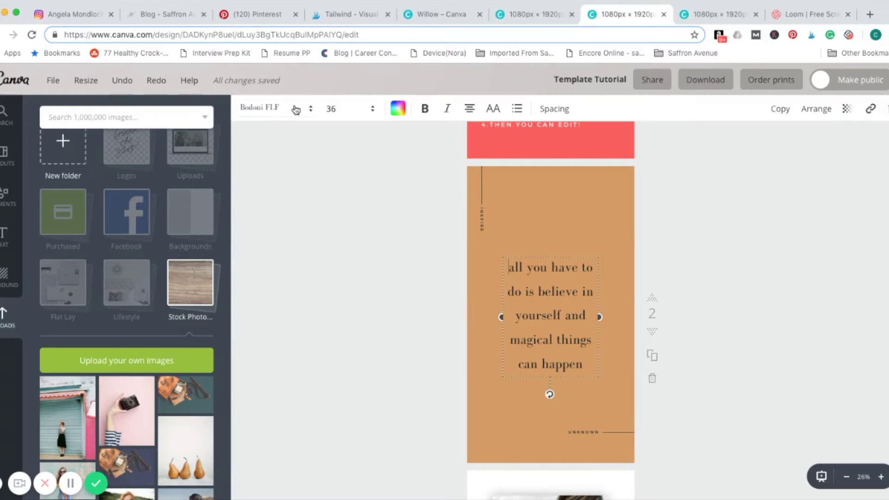
click(308, 109)
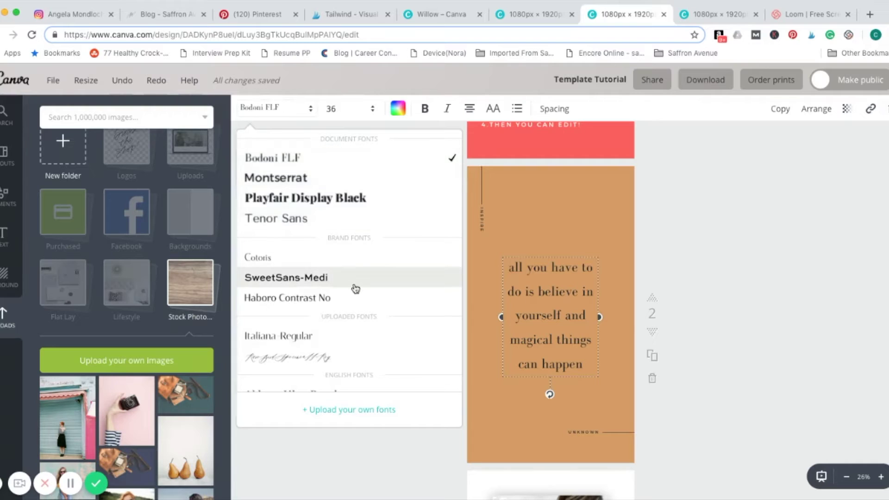
scroll(355, 288, down, 15)
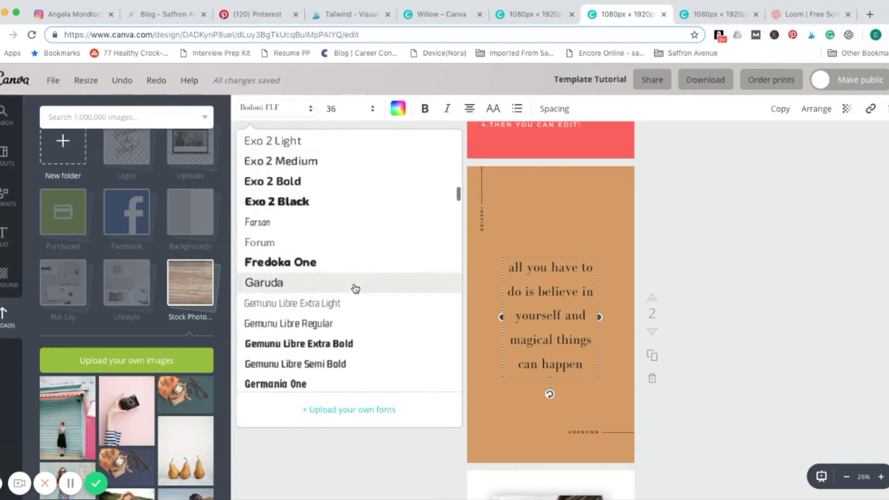
scroll(356, 288, down, 10)
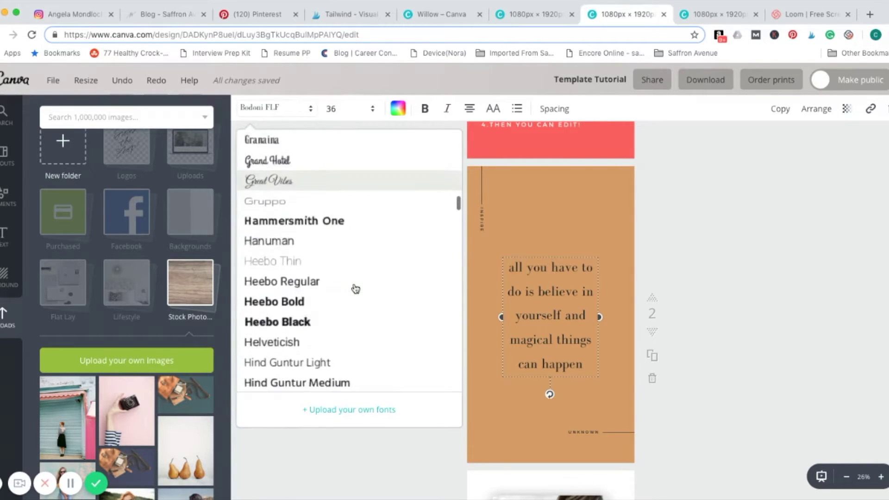
scroll(355, 289, down, 12)
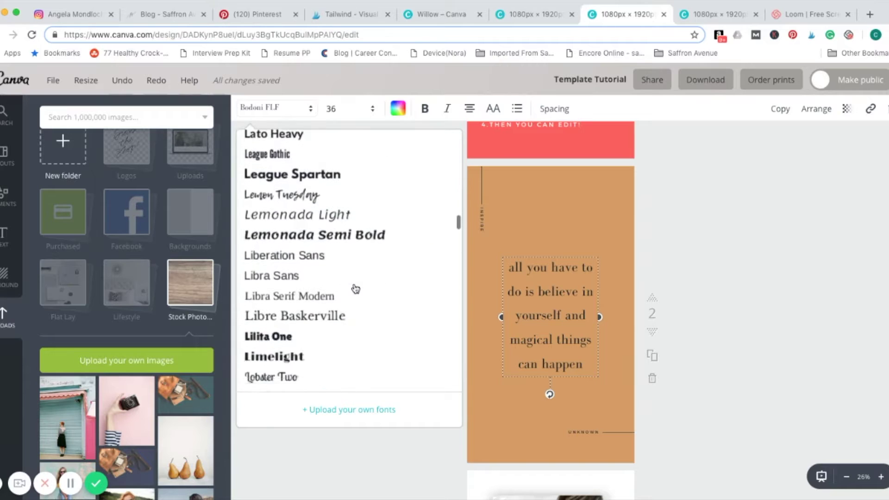
scroll(355, 289, down, 12)
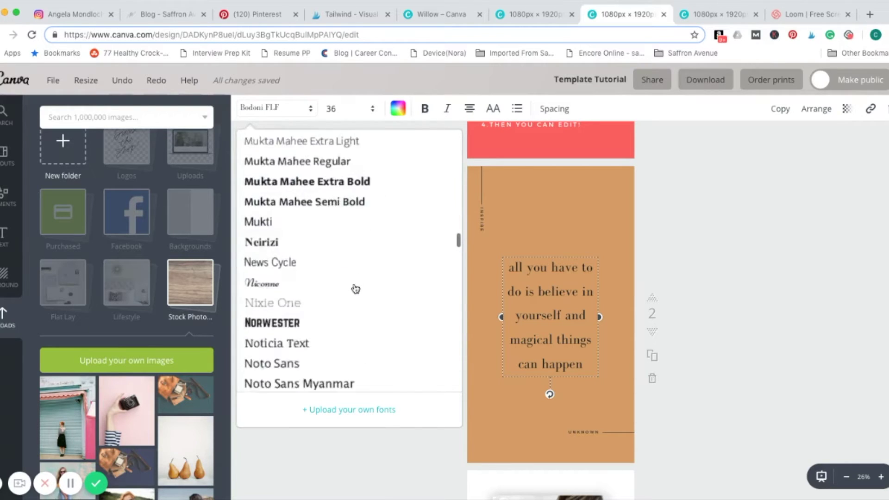
scroll(354, 285, down, 6)
click(354, 285)
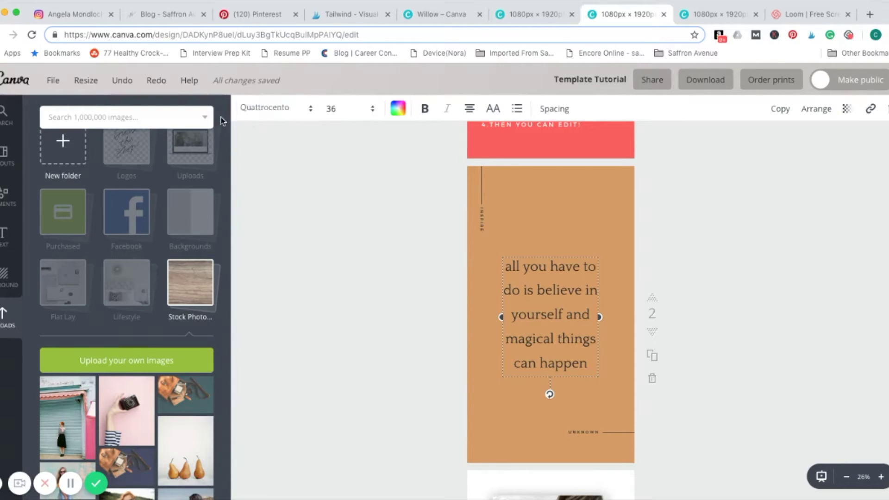
Browse the font list again for alternatives without picking a new font.
click(308, 112)
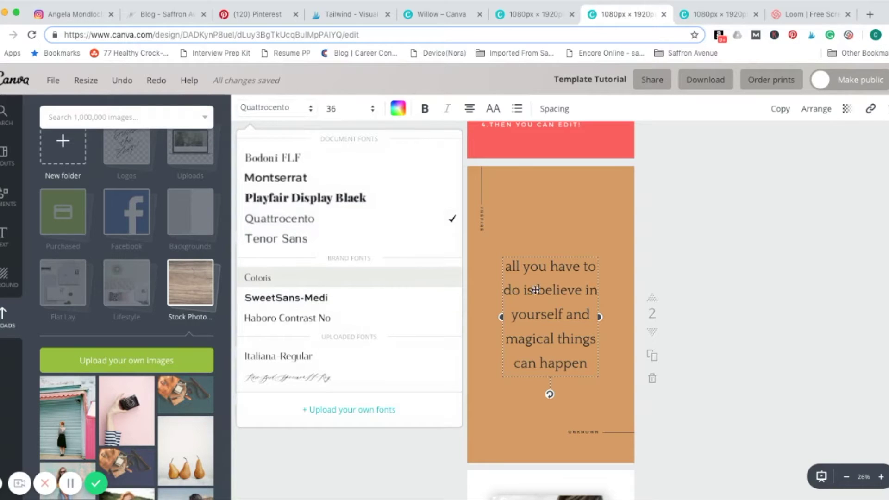
scroll(314, 278, down, 15)
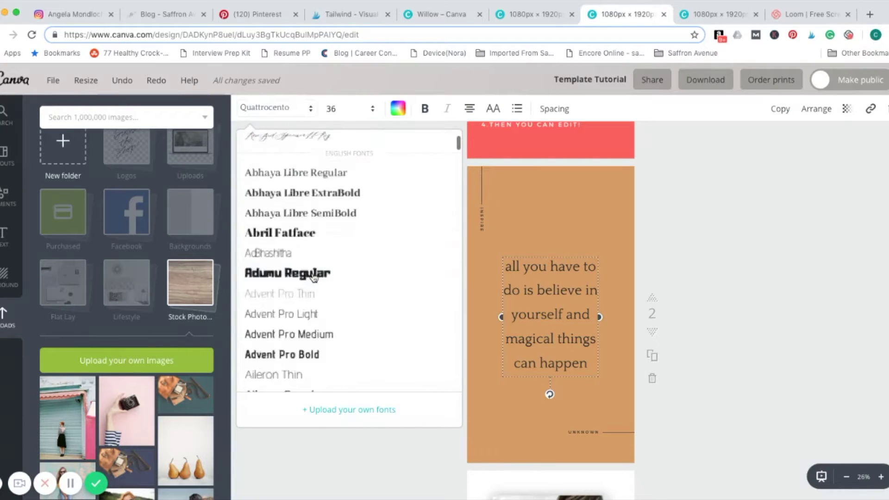
scroll(314, 280, down, 20)
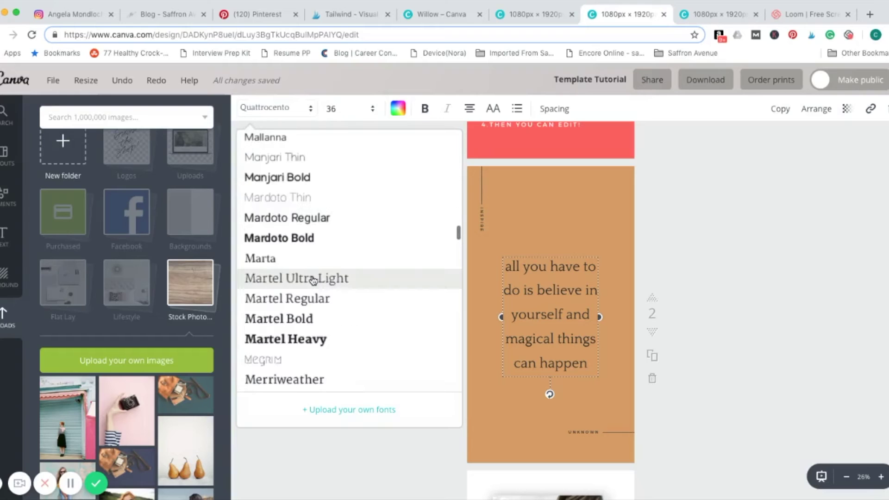
scroll(313, 280, up, 1)
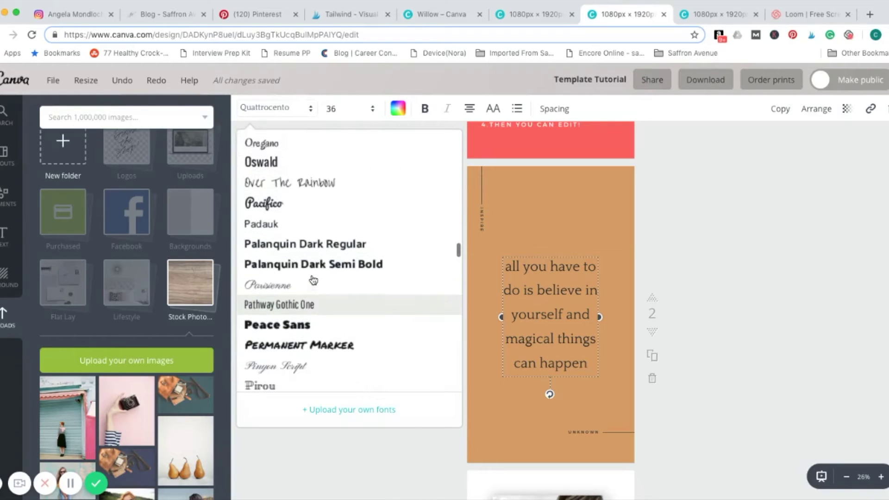
scroll(313, 280, up, 2)
scroll(313, 279, down, 10)
scroll(313, 278, down, 5)
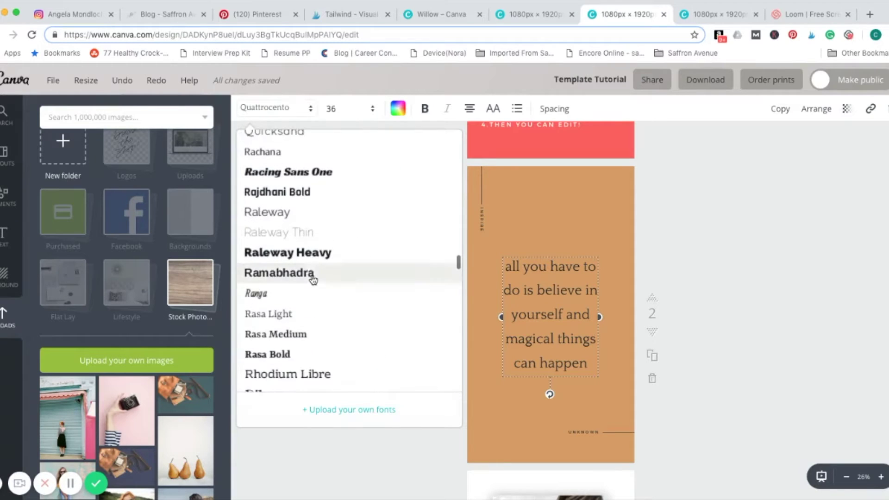
Recolour page 2's background from tan d49350 to the pale pink swatch under Document Colors.
click(268, 223)
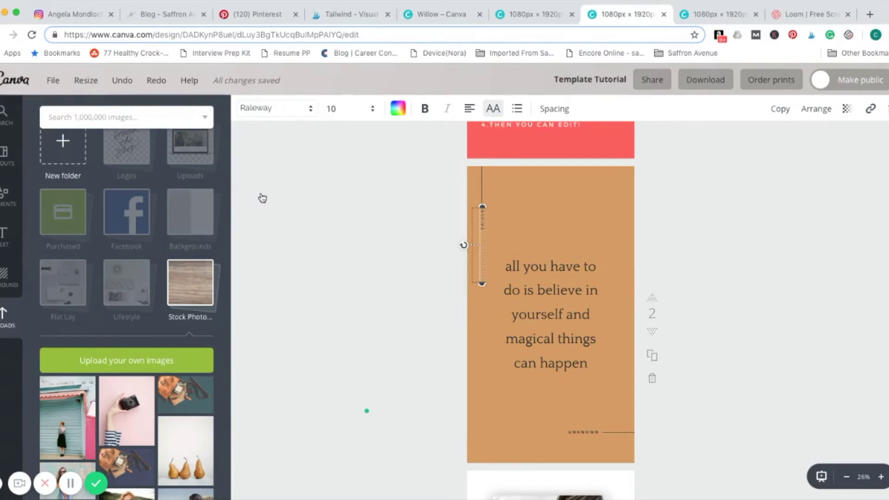
click(553, 309)
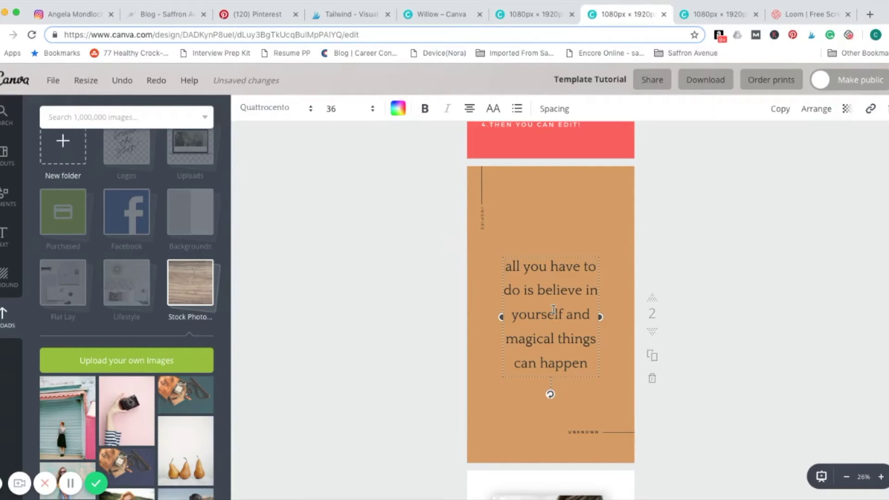
click(596, 200)
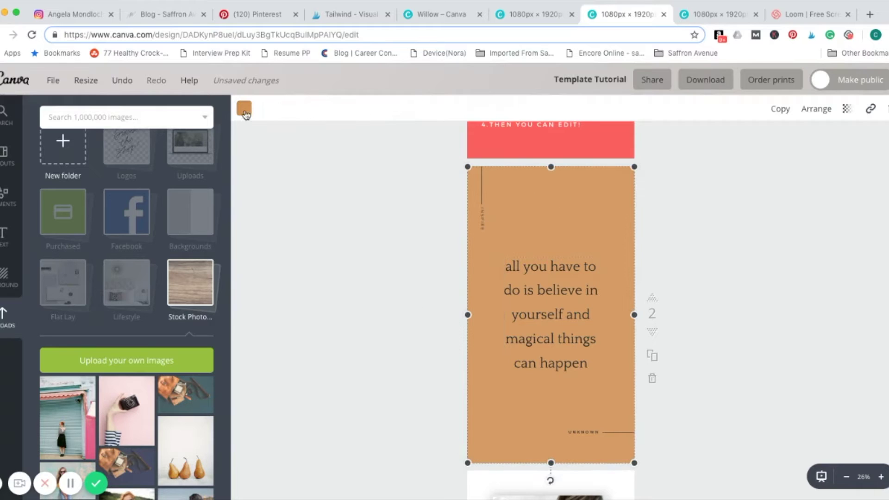
click(247, 110)
click(323, 169)
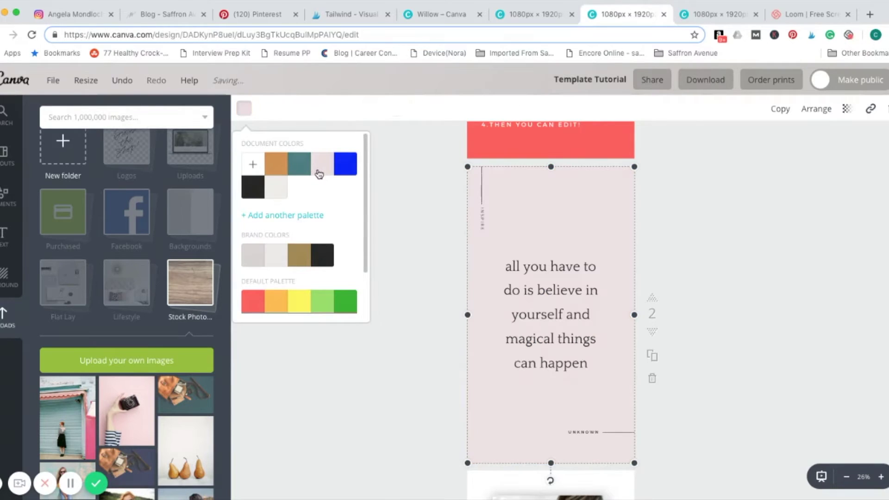
click(562, 291)
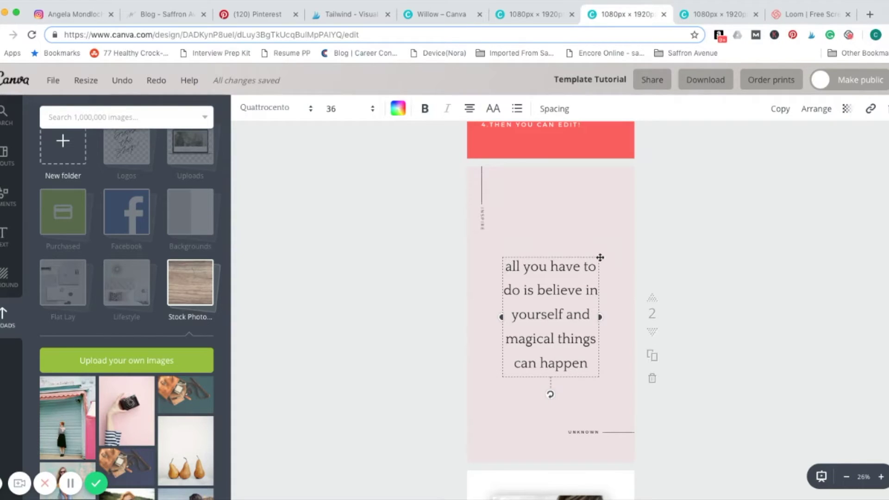
Replace the quote with 'Jobs fill your pocket, but adventures fill your soul.'.
drag(507, 265, 528, 290)
drag(598, 358, 589, 367)
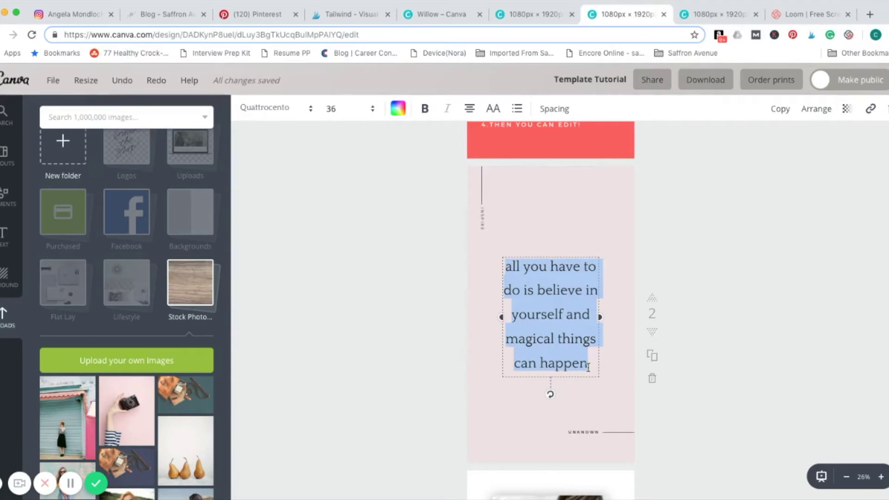
key(BackSpace)
text(Jobs)
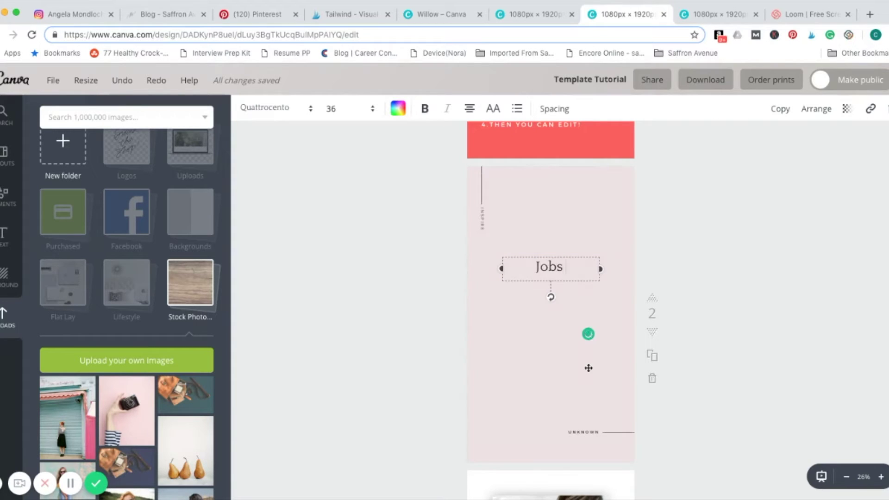
text( fill your)
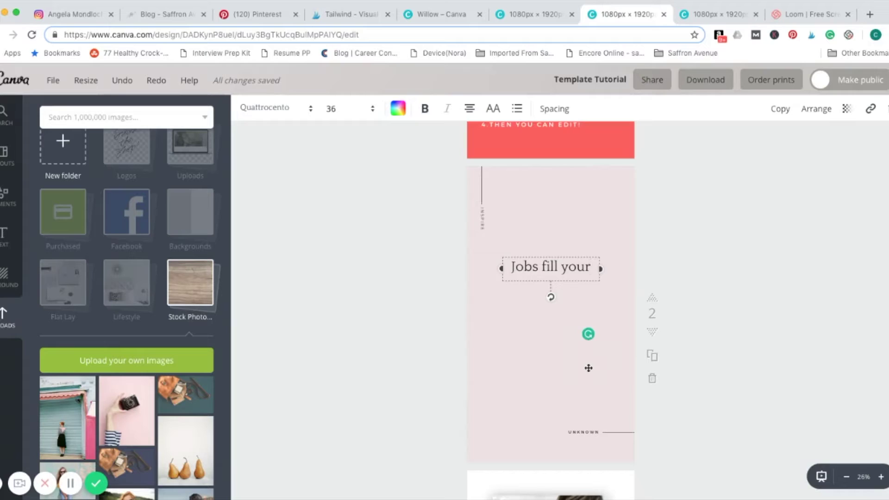
text( pocket)
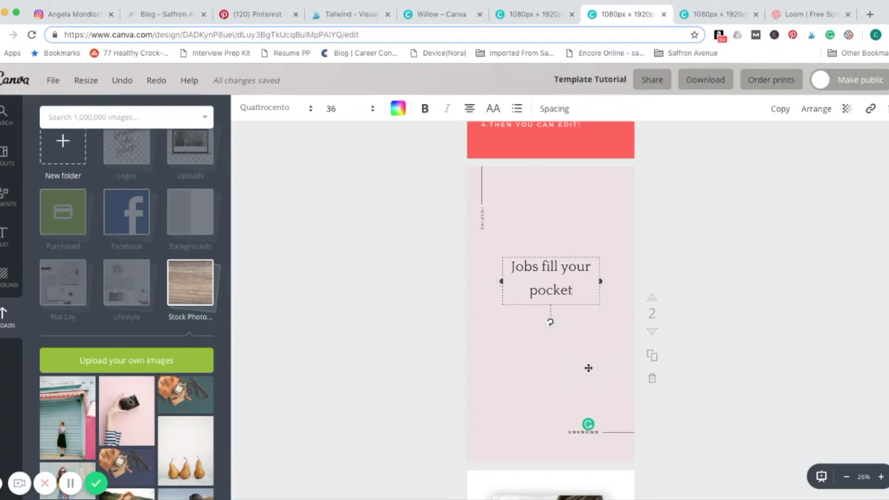
text(, but )
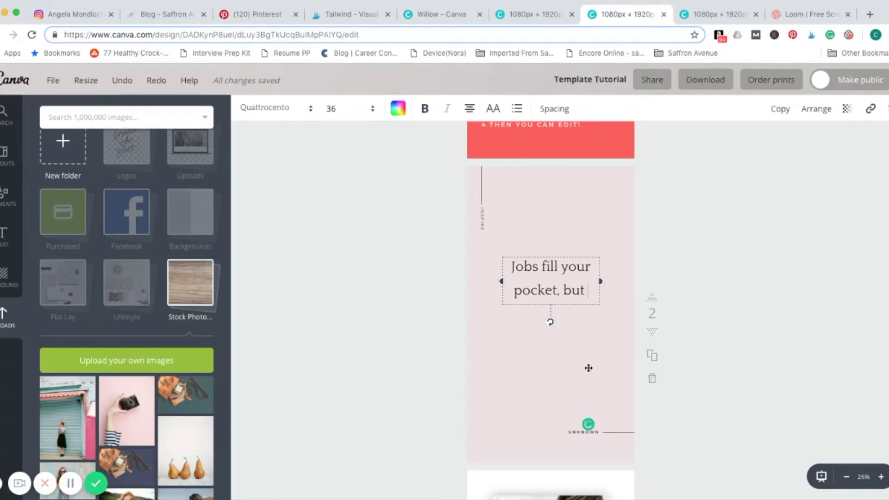
text(adventures fill )
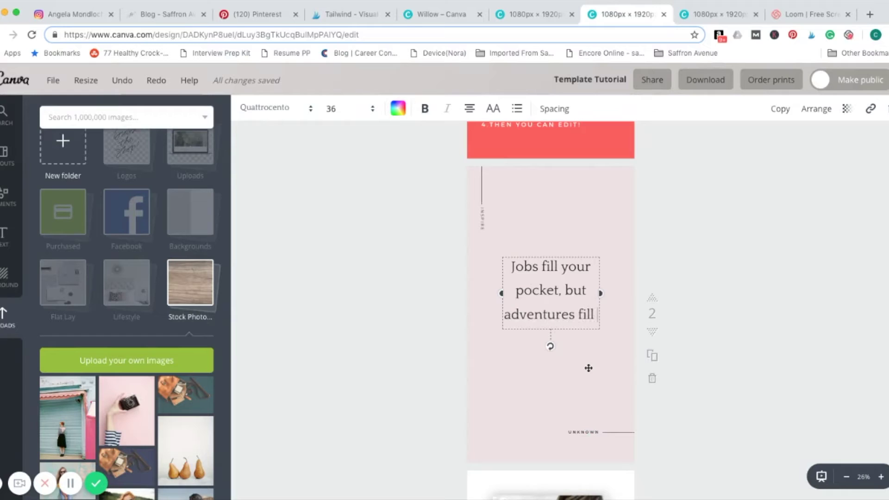
text(your souu)
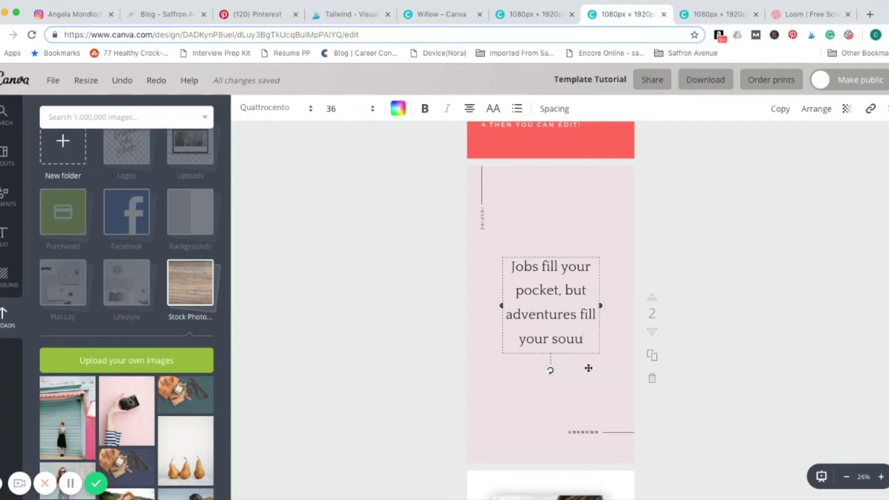
key(BackSpace)
text(l)
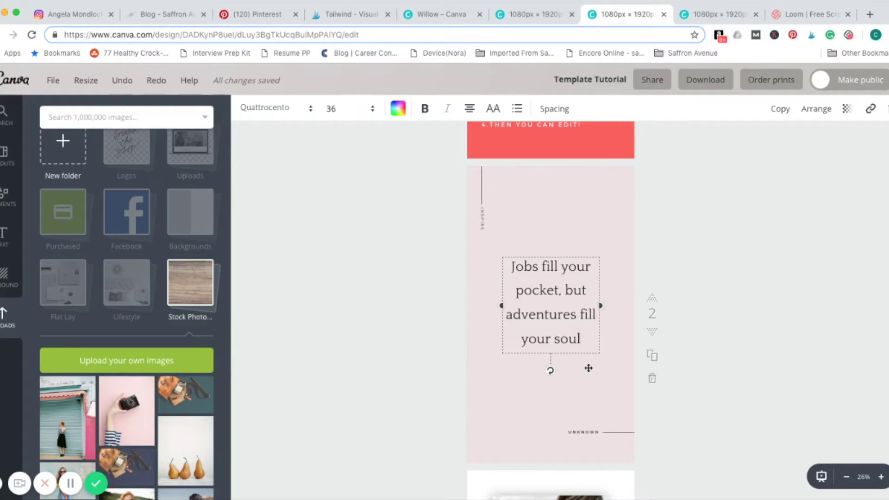
text(.)
click(614, 381)
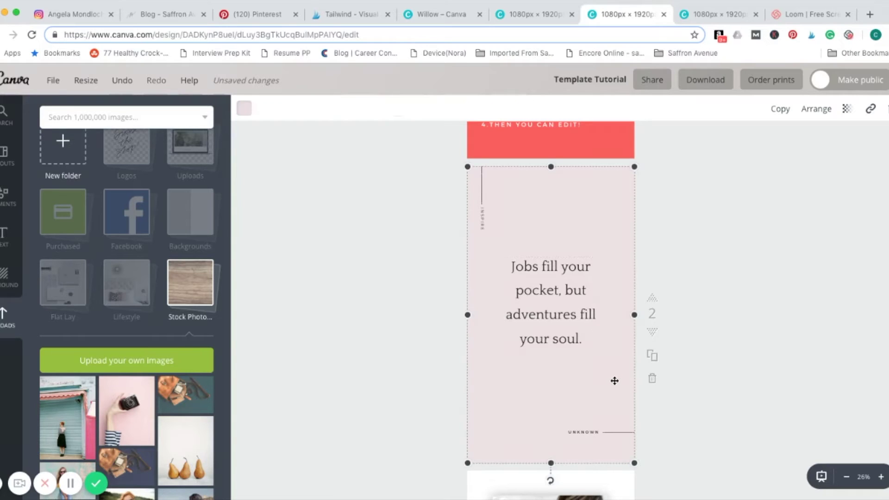
Replace the UNKNOWN placeholder beneath the quote with the author's name in capitals.
click(582, 432)
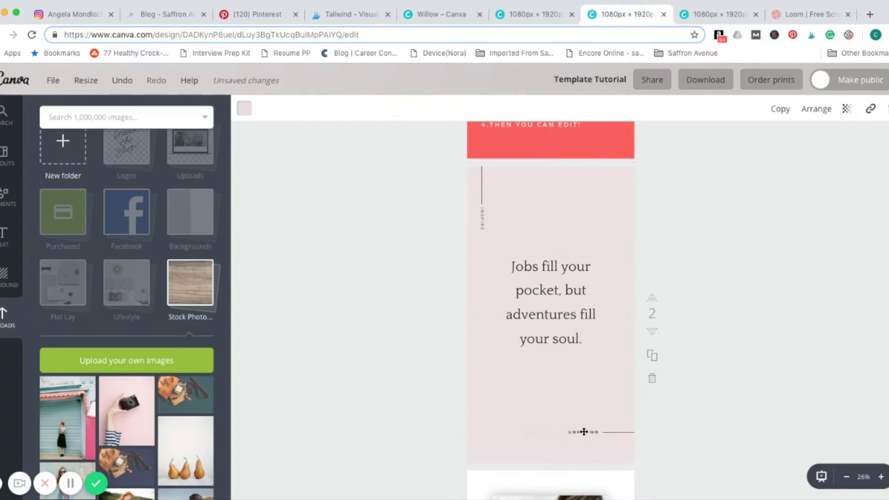
drag(565, 433, 610, 431)
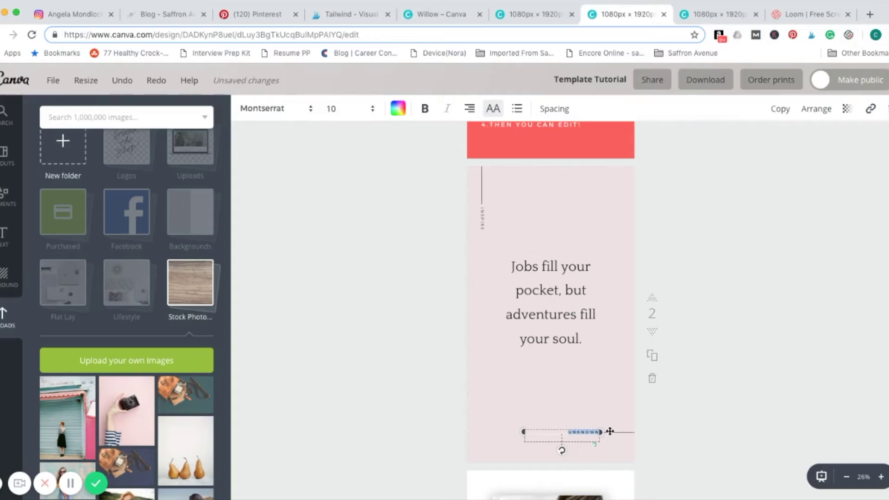
key(BackSpace)
text(JAMIE LYN BEATTY)
click(673, 434)
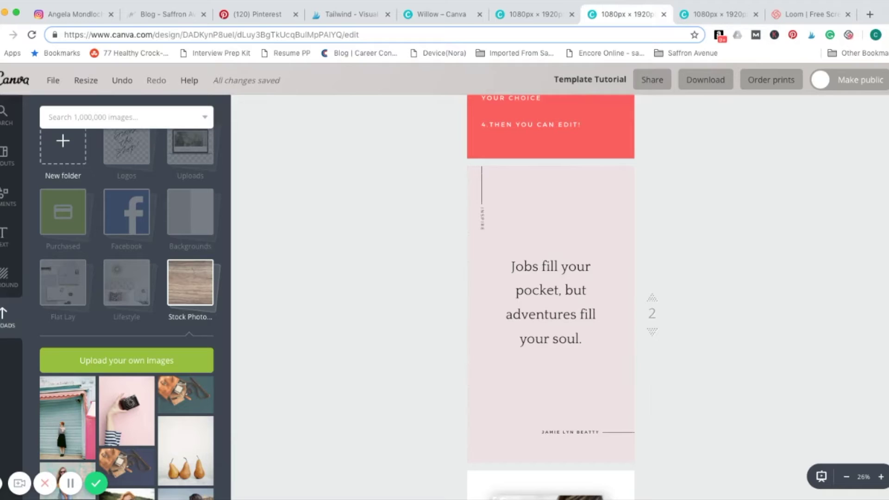
Search the image library for 'quote' and scroll through the quotation-mark graphics.
click(82, 116)
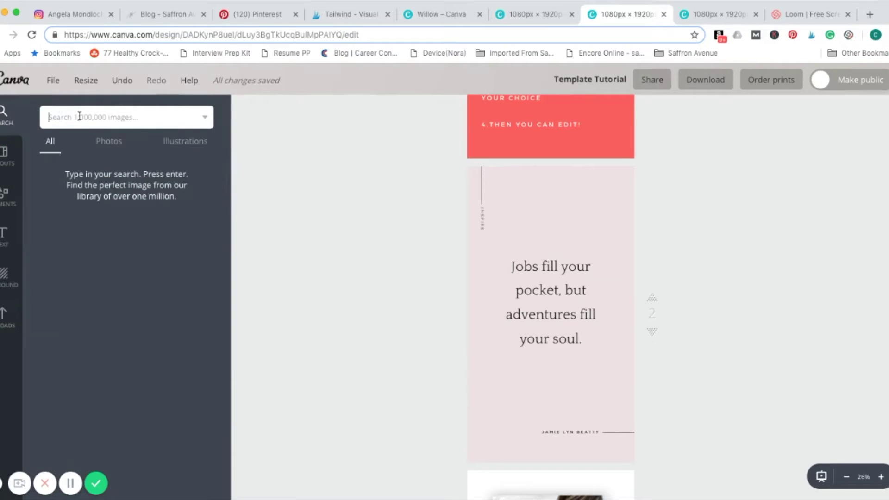
text(quote)
key(Return)
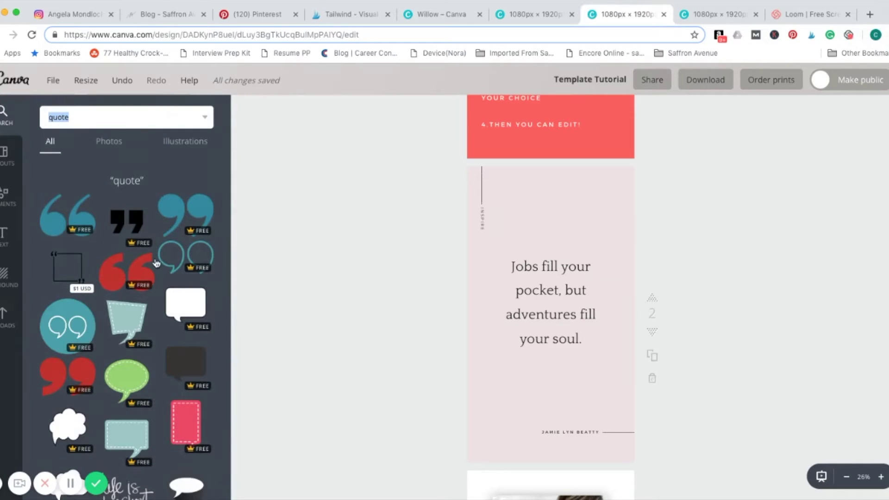
scroll(150, 267, down, 4)
scroll(150, 267, down, 5)
scroll(150, 267, up, 10)
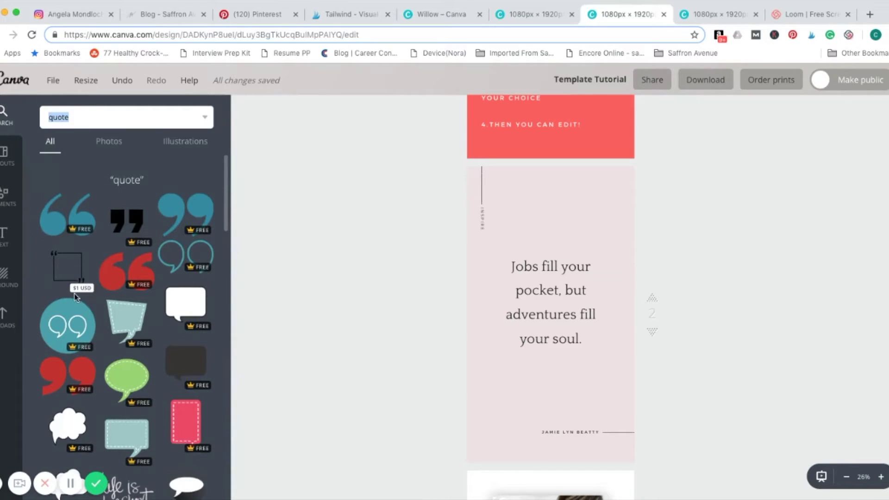
Add the teal quote sticker to page 2, placing marks above and below the quote.
click(62, 213)
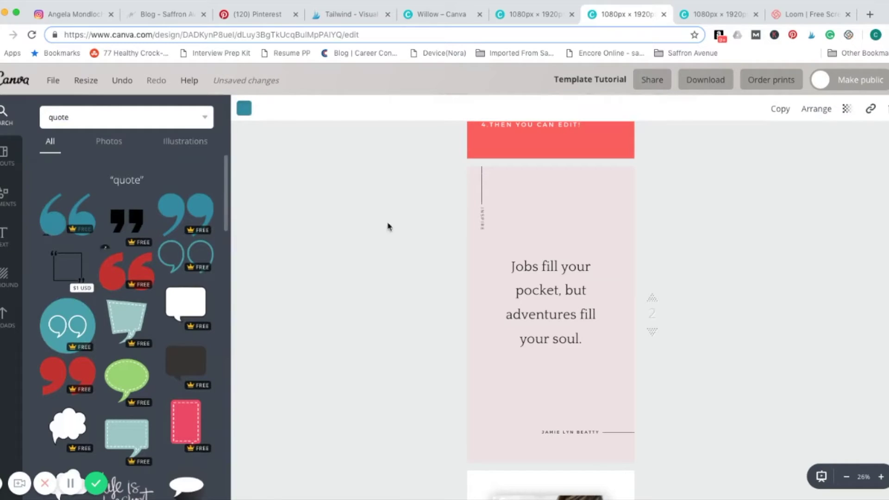
click(542, 224)
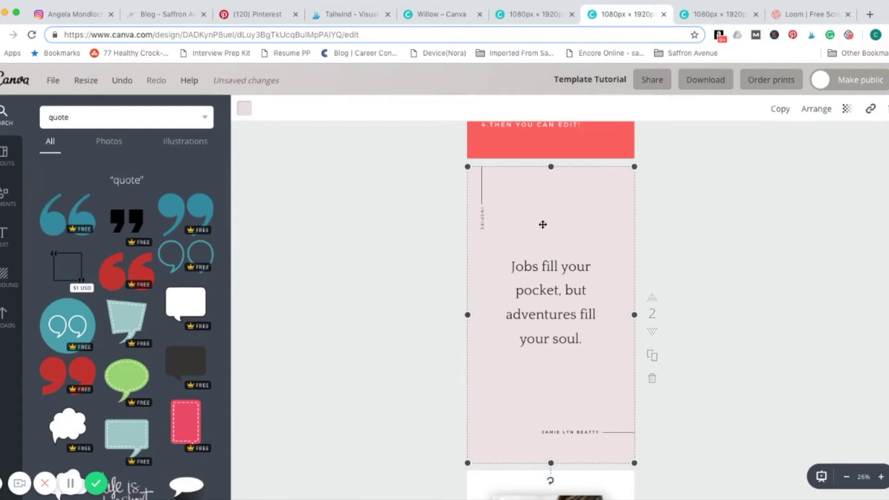
click(54, 220)
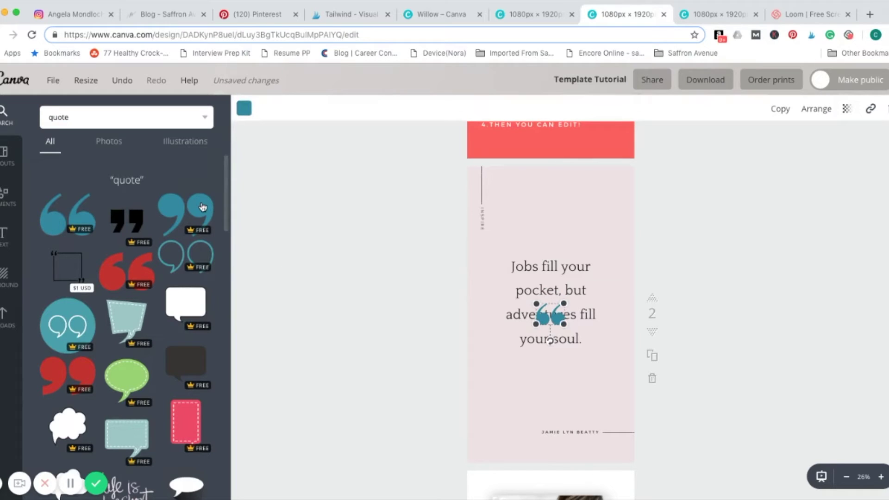
click(393, 254)
click(541, 308)
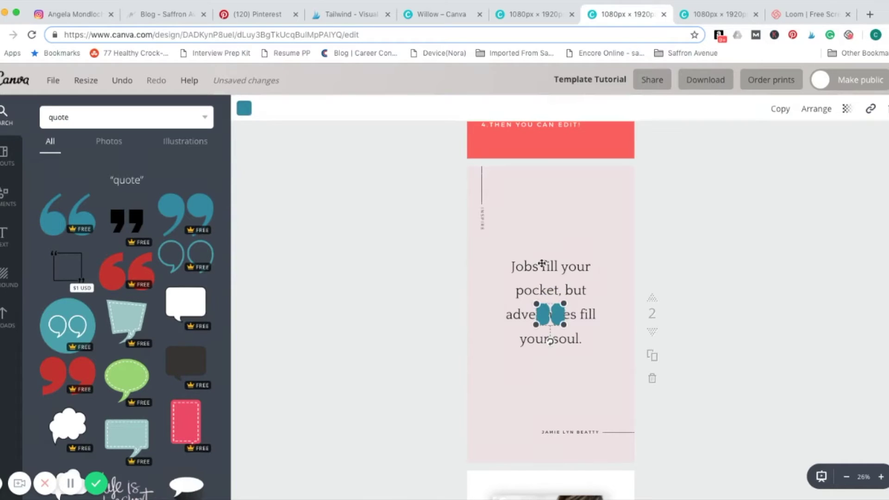
drag(549, 311, 546, 377)
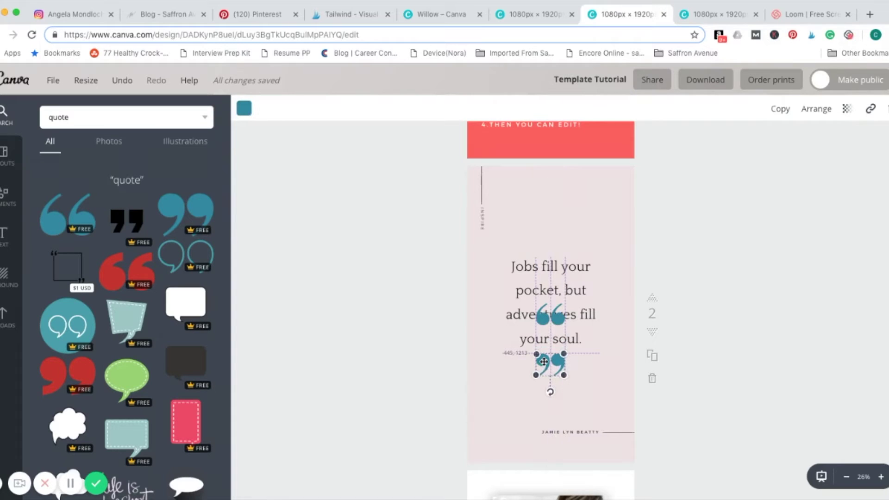
drag(544, 308, 541, 240)
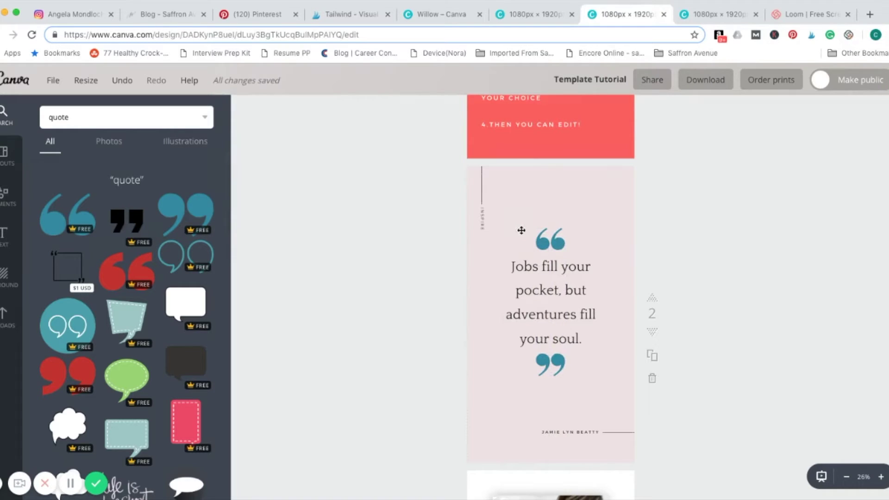
Duplicate the opening quote mark, reposition the copy, then delete the extra duplicate.
click(537, 243)
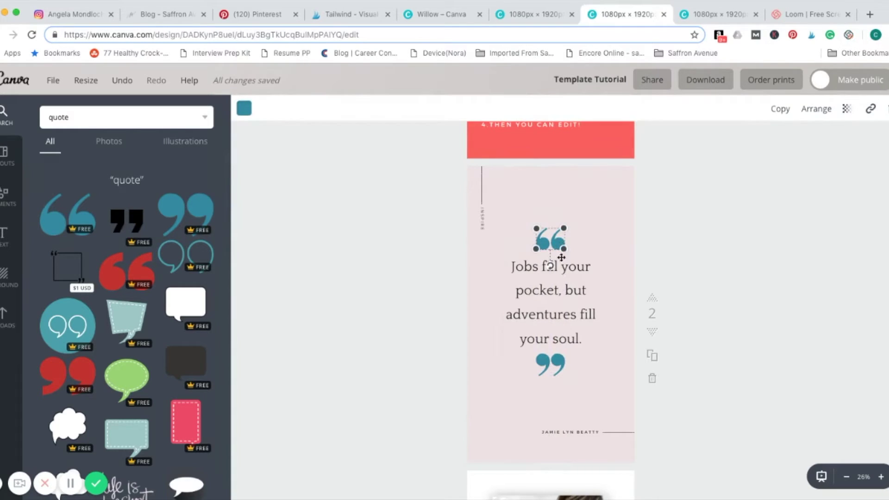
click(782, 111)
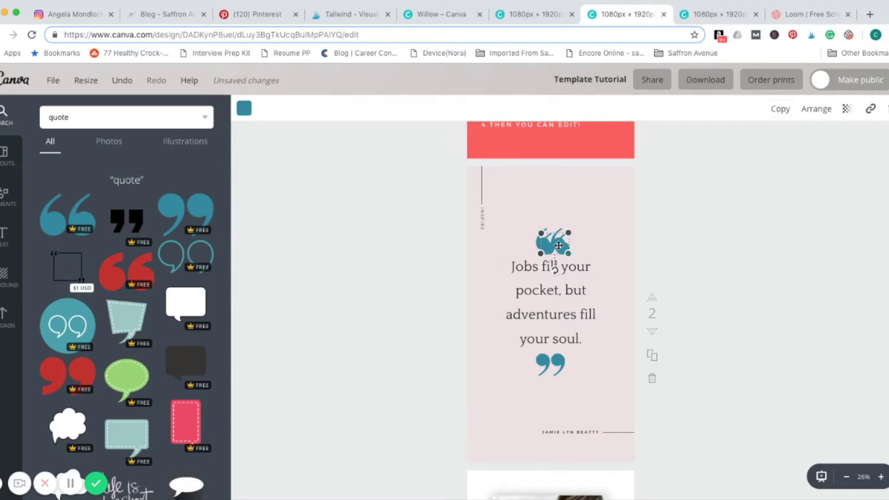
drag(558, 245, 578, 343)
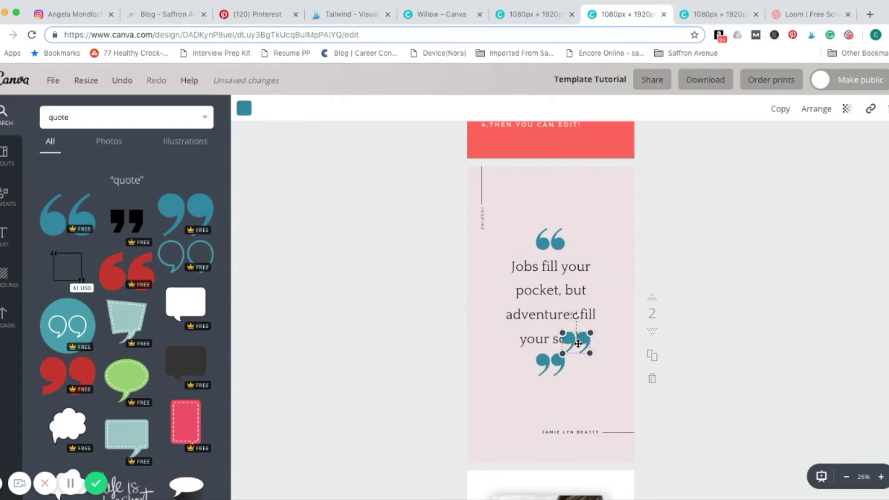
key(Delete)
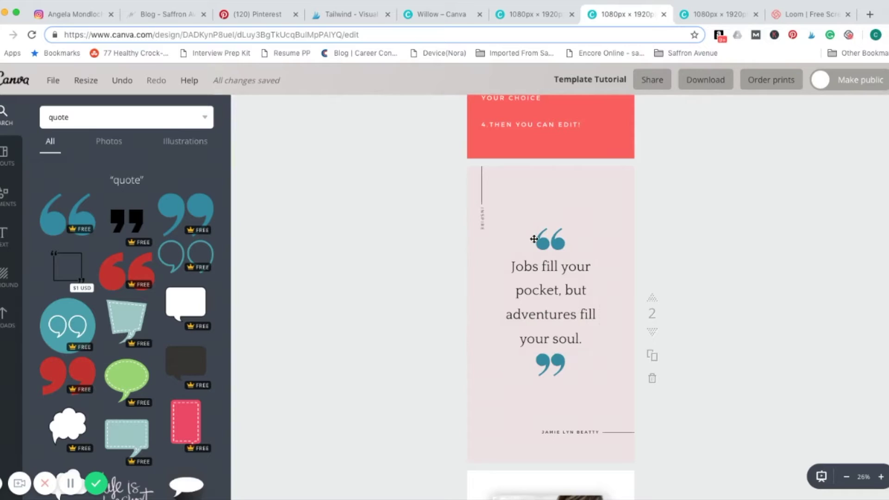
click(534, 239)
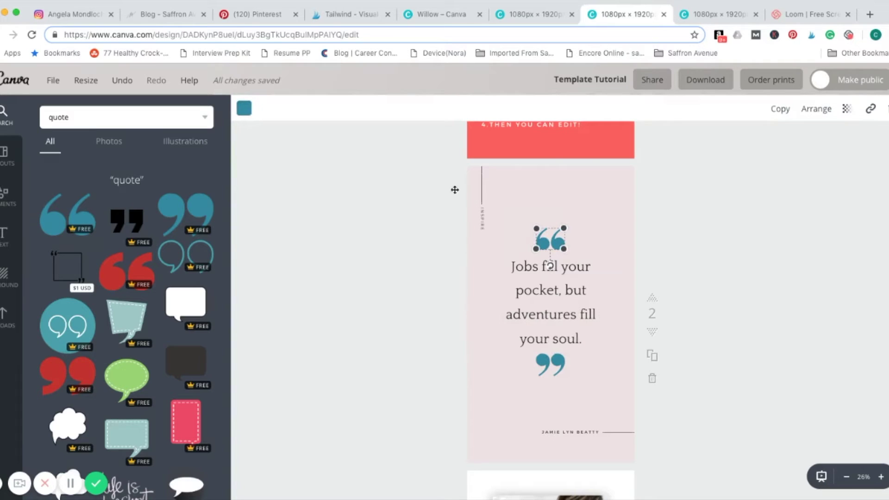
Turn the opening and closing quote marks from teal to the brown document colour.
click(245, 110)
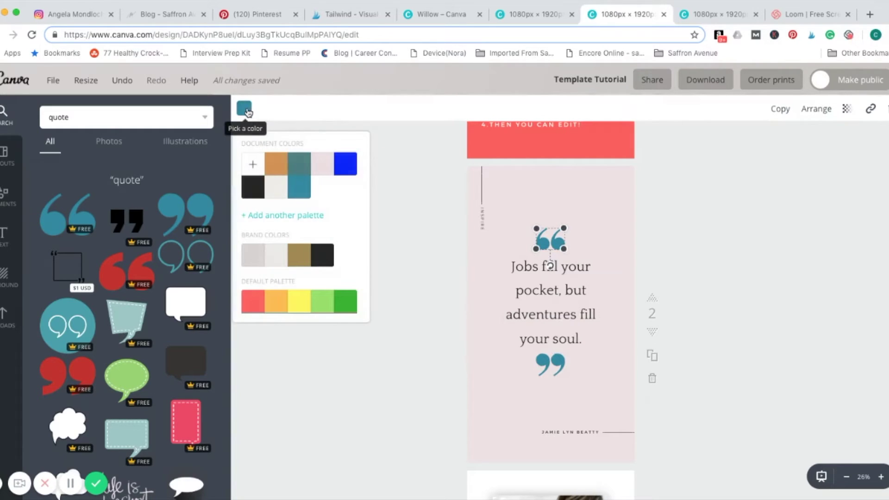
click(287, 166)
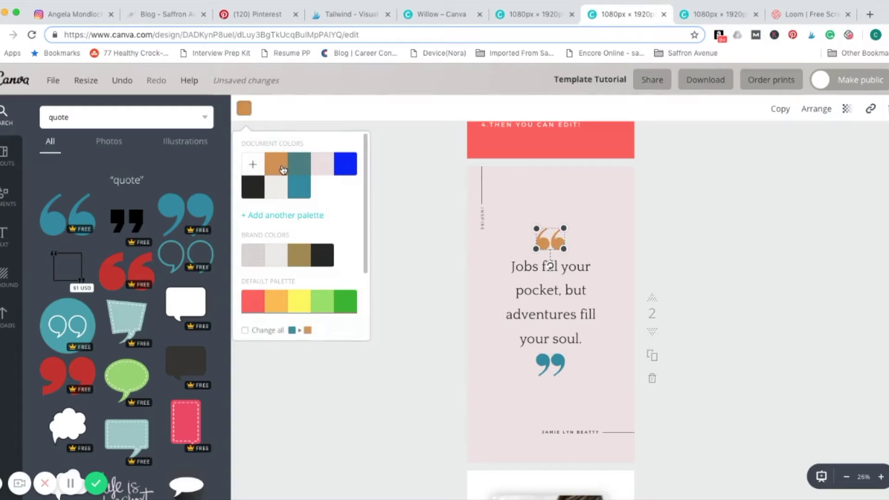
click(558, 368)
click(250, 111)
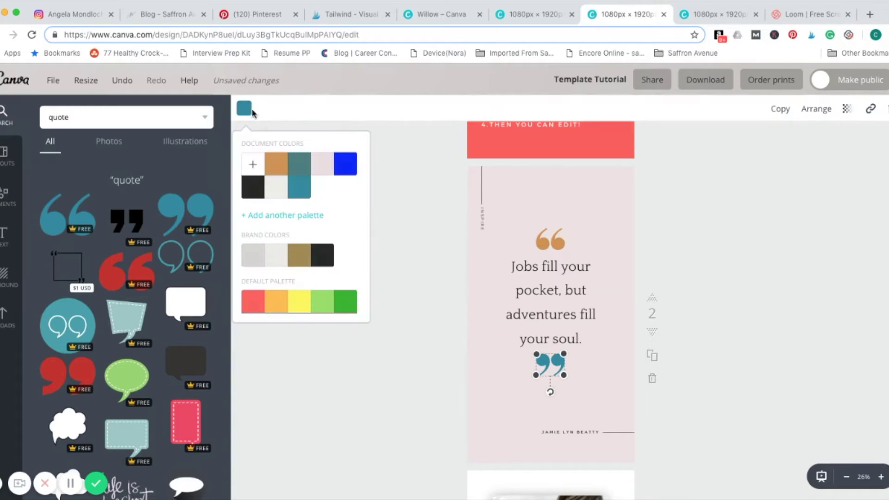
click(278, 163)
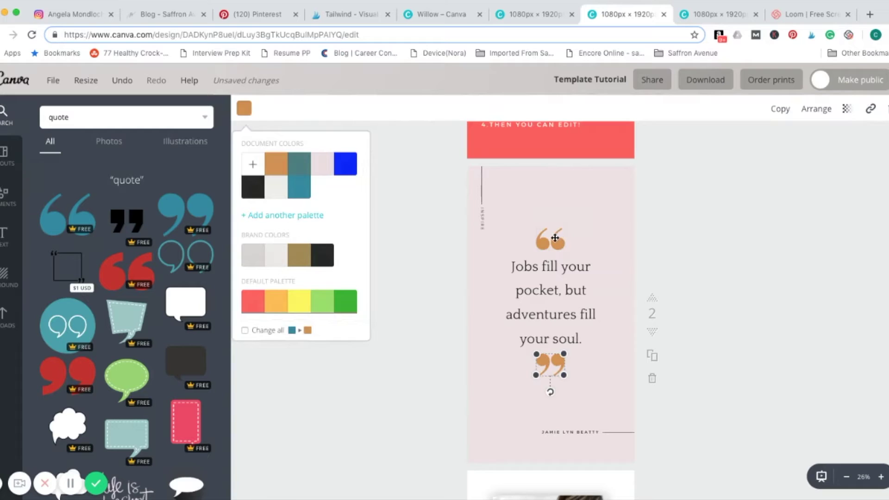
click(615, 245)
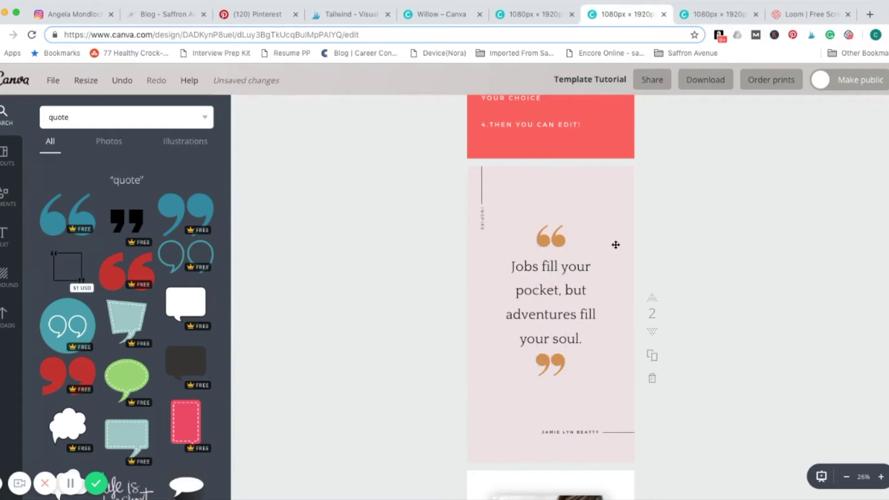
Set the INSPIRE label and author line to size 12, and make the quote uppercase.
click(482, 225)
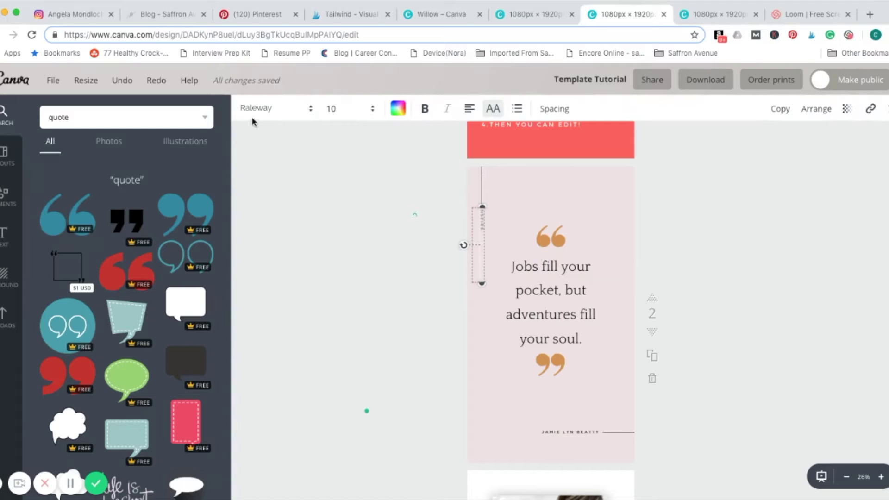
click(351, 112)
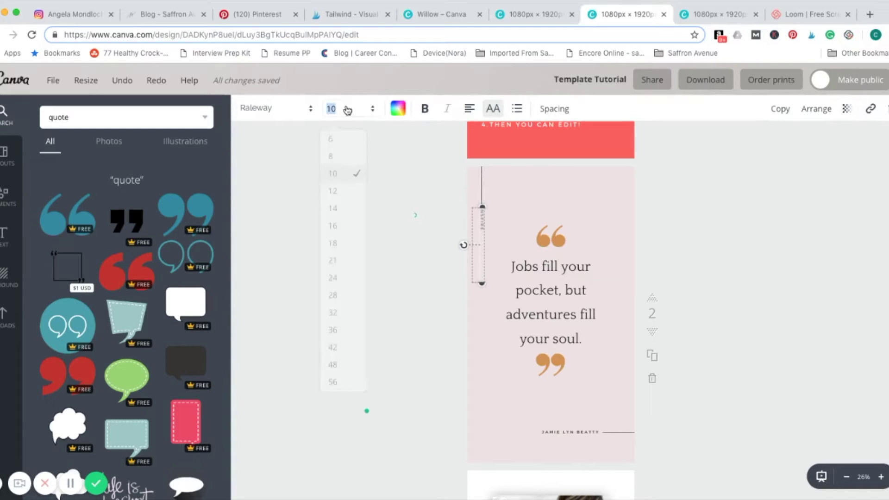
click(342, 191)
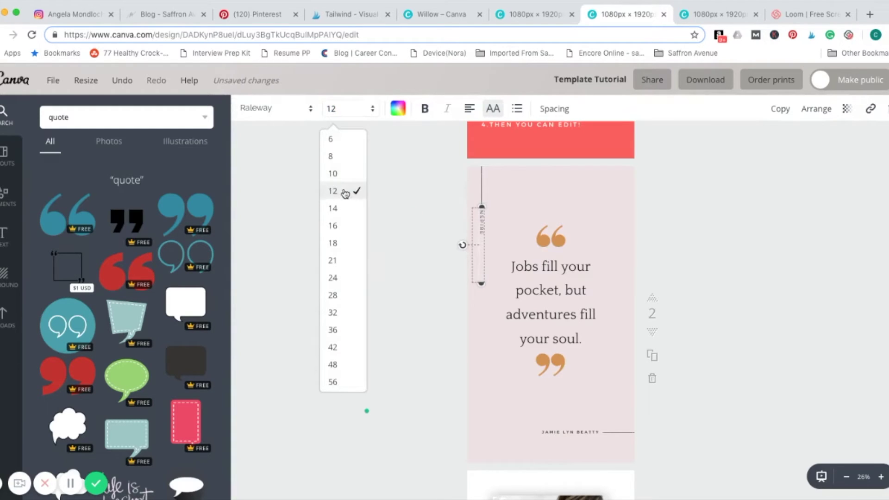
click(582, 427)
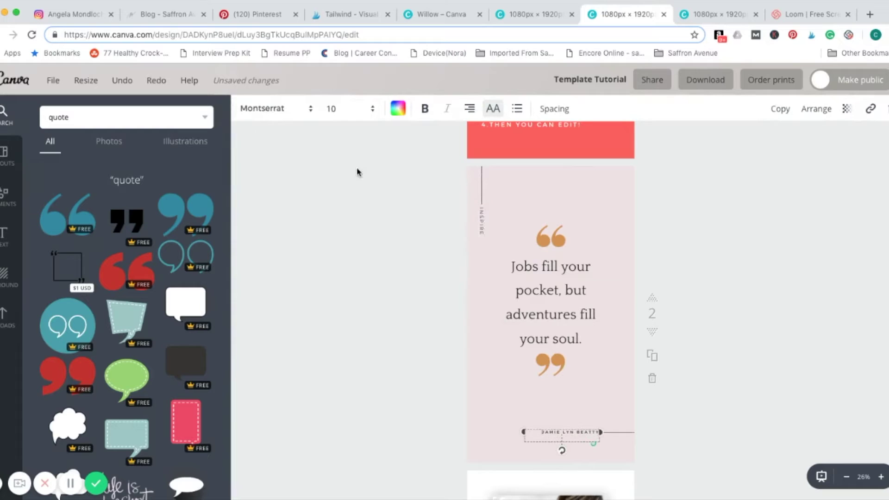
click(340, 111)
click(352, 198)
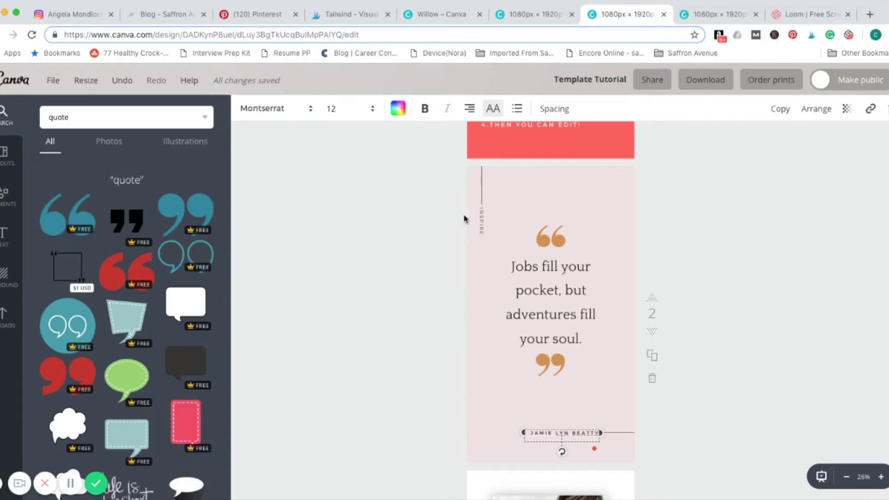
click(538, 268)
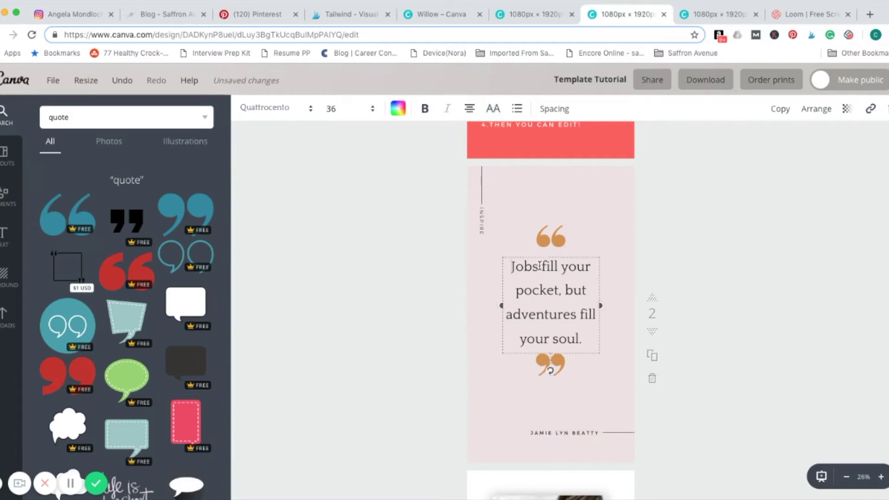
click(493, 113)
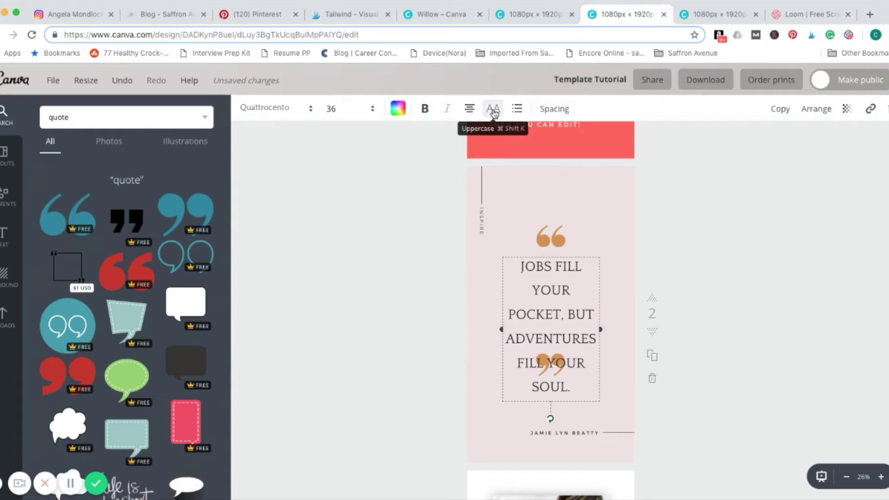
Return the page 2 quote to normal capitalisation and widen its letter spacing to 70.
click(494, 113)
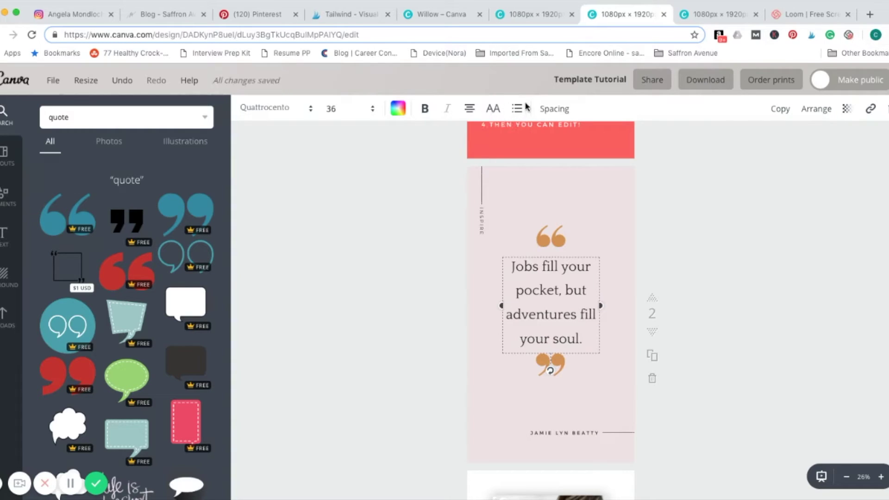
key(super+a)
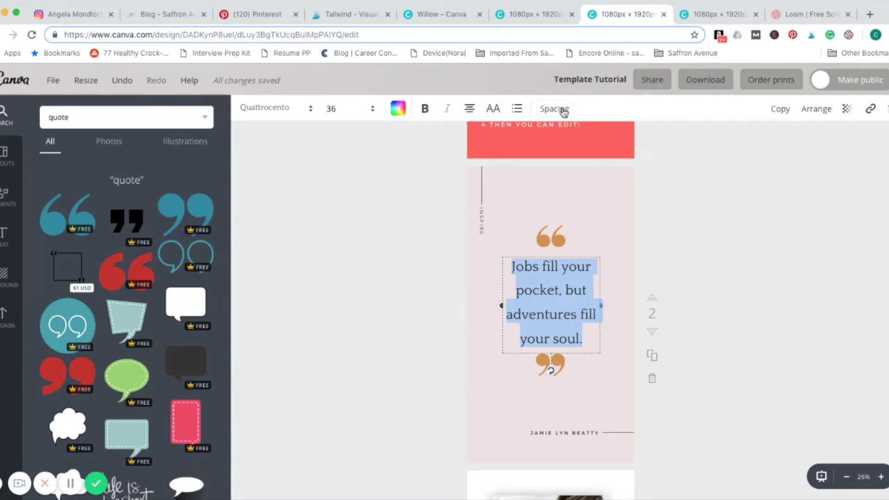
click(563, 113)
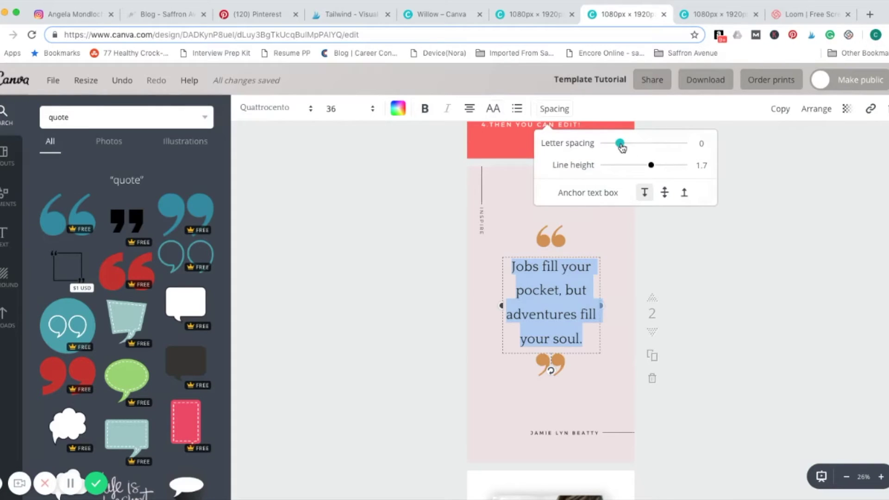
drag(622, 148, 652, 170)
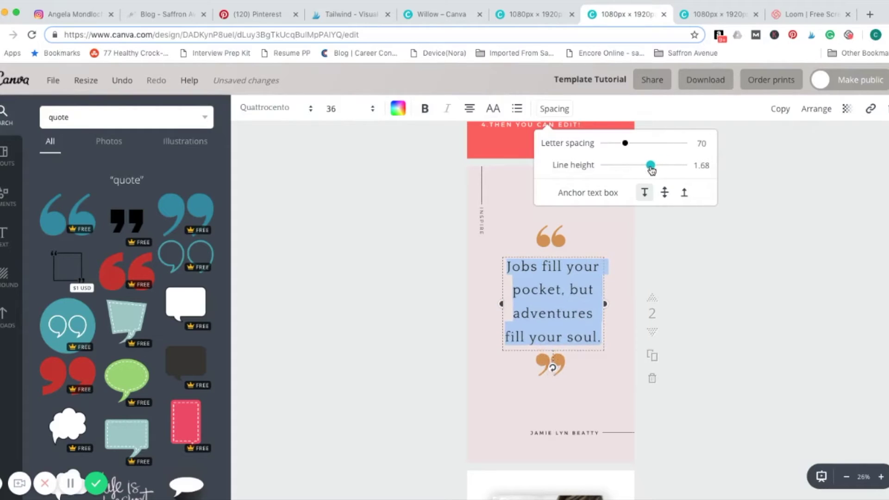
click(756, 264)
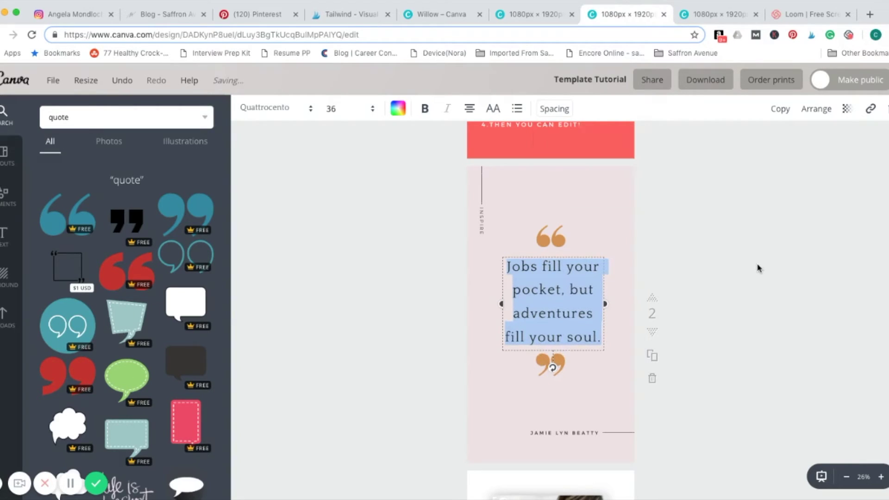
click(668, 200)
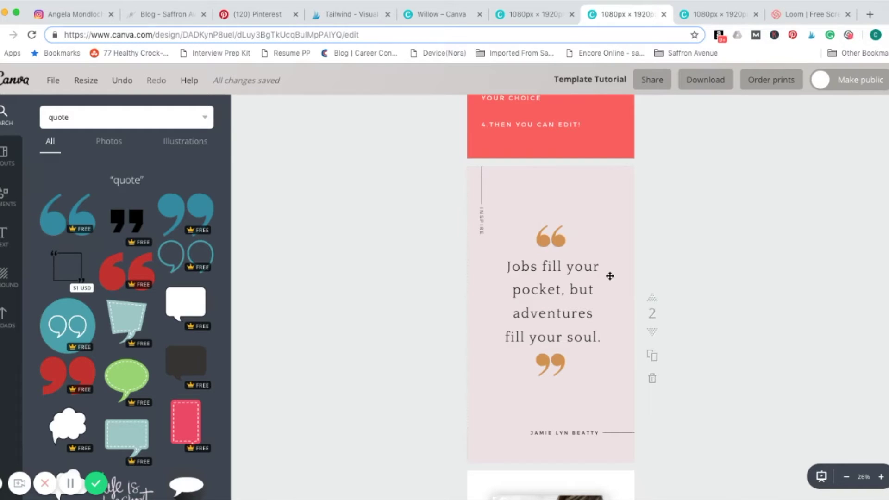
scroll(609, 275, down, 10)
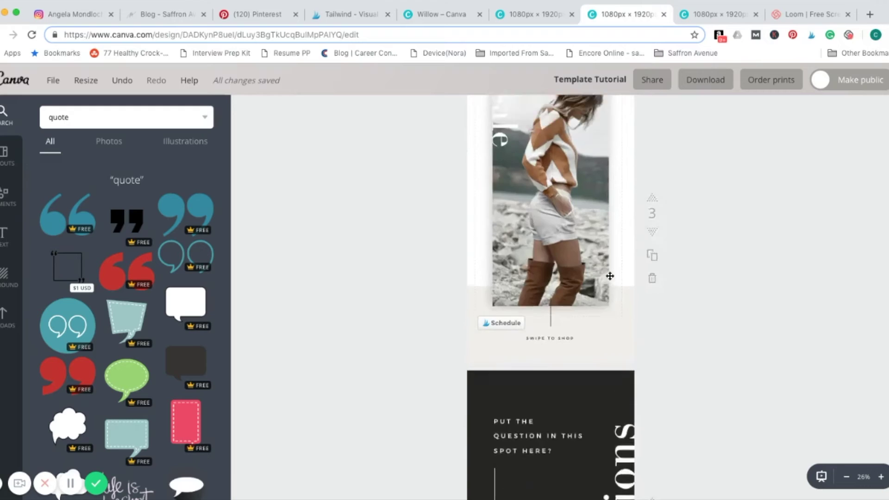
Shift the page 3 photo slightly to the left.
scroll(609, 276, up, 2)
scroll(609, 274, down, 1)
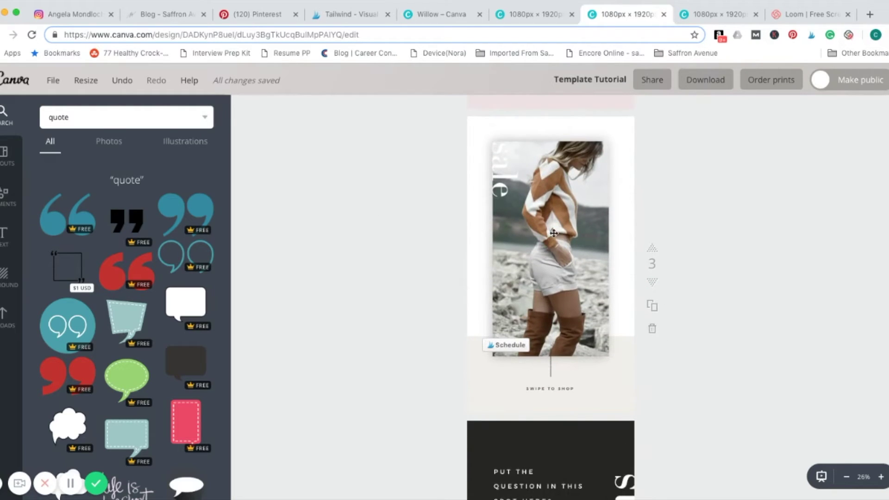
mouse_move(557, 206)
mouse_down()
mouse_move(506, 207)
mouse_move(556, 205)
mouse_up()
scroll(521, 222, down, 1)
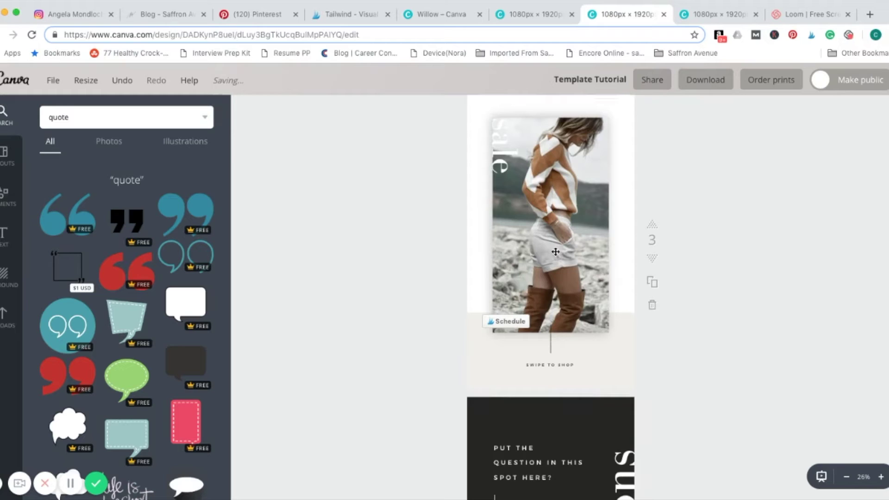
Drop the uploaded photo of a woman holding a brown suitcase into the page 3 frame.
click(9, 322)
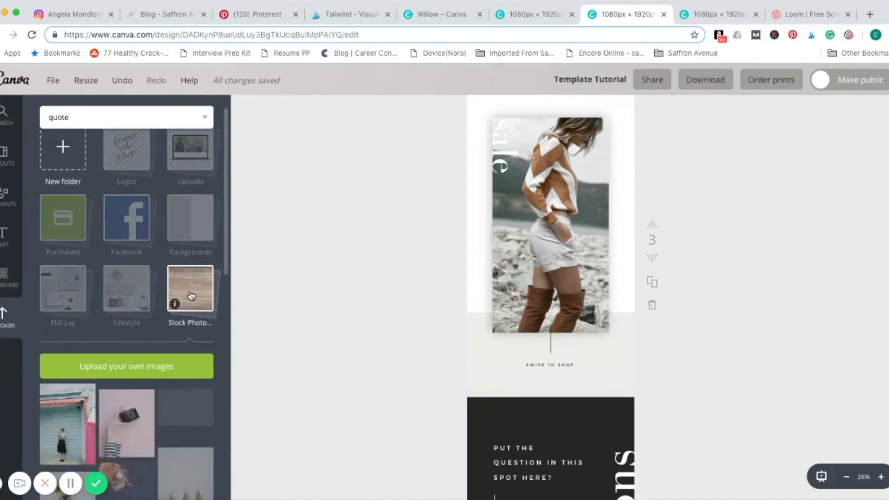
scroll(190, 294, down, 1)
scroll(191, 292, down, 5)
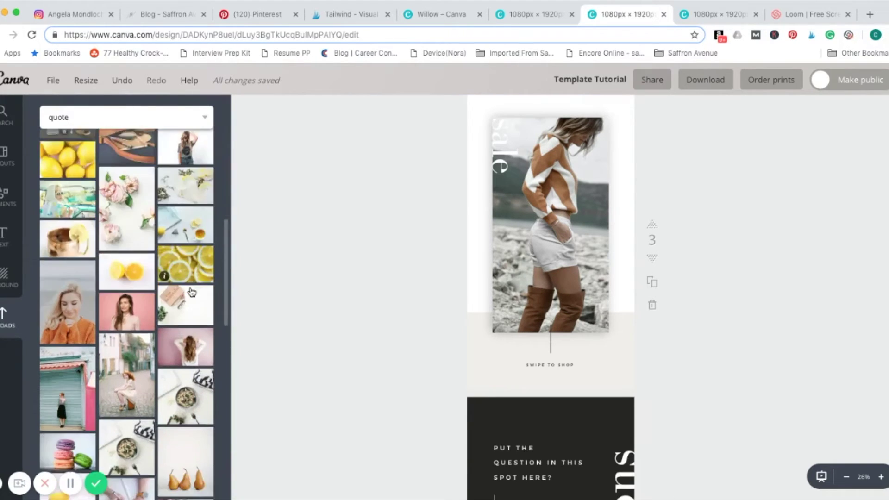
scroll(191, 292, down, 6)
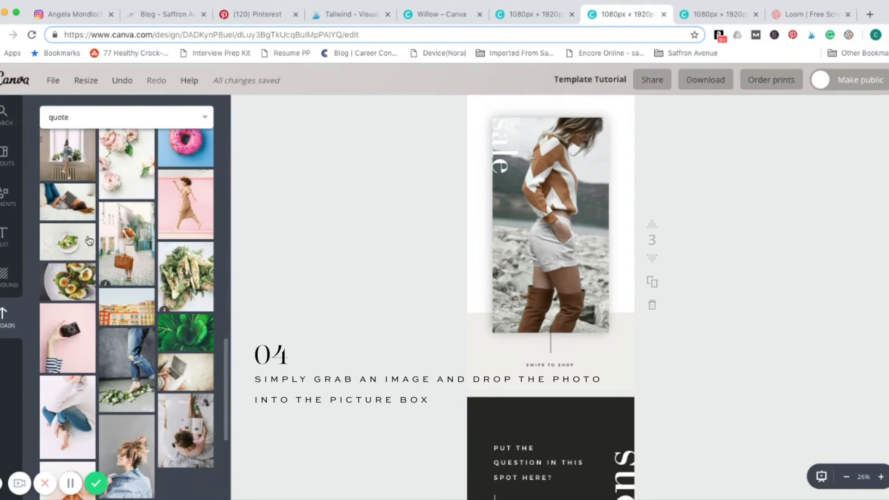
drag(126, 243, 510, 200)
scroll(731, 261, up, 2)
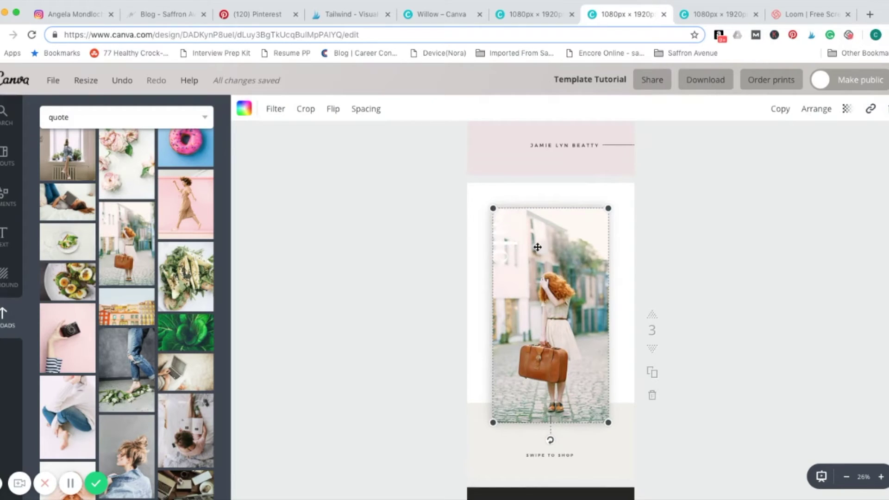
Colour the sale text over the suitcase photo white.
click(498, 237)
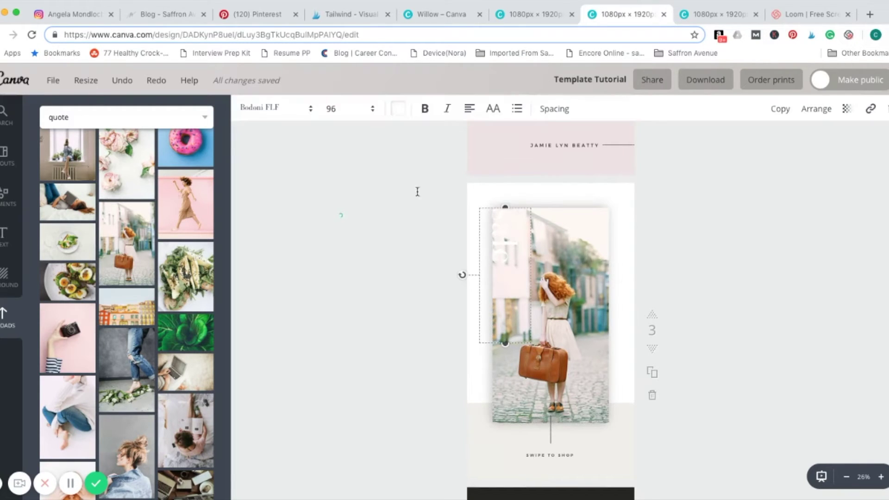
click(398, 109)
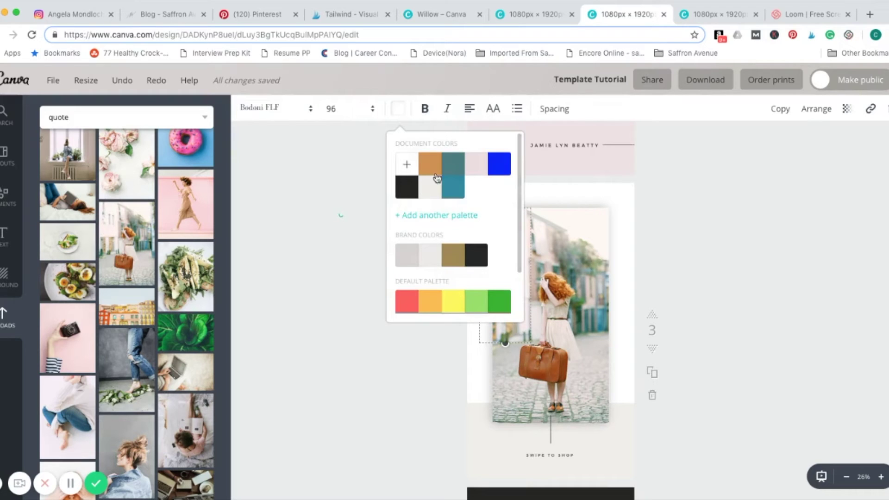
click(452, 164)
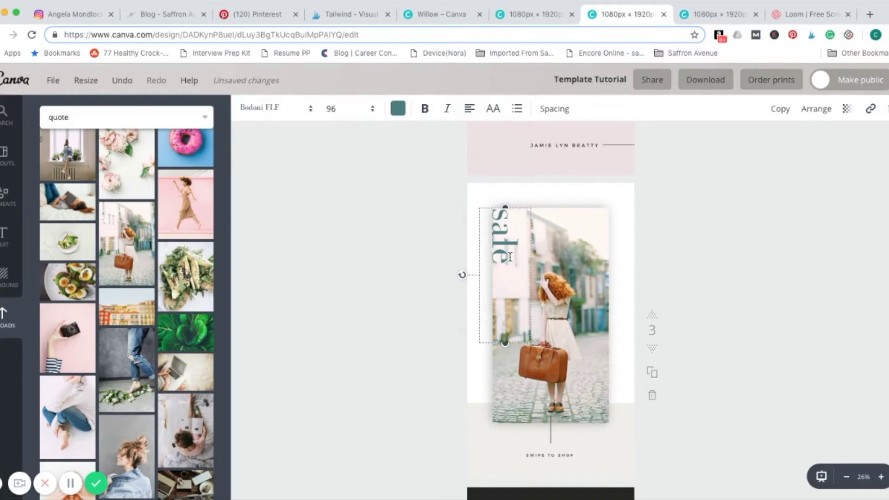
click(398, 111)
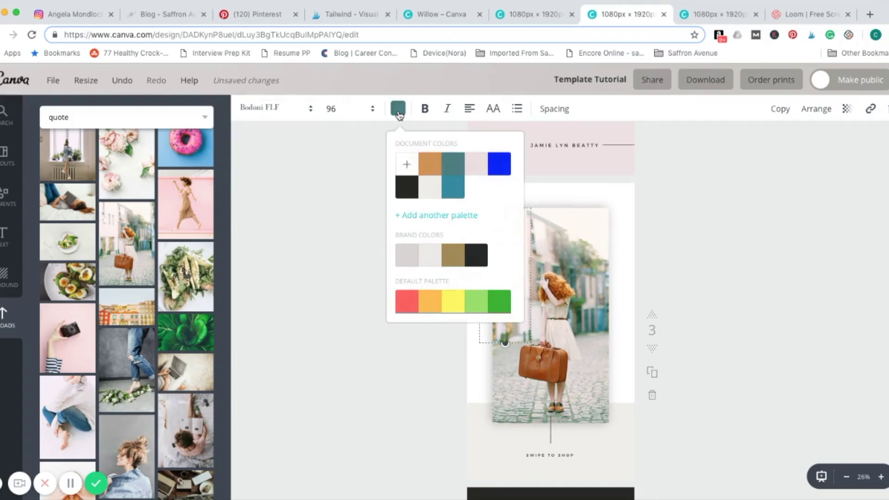
scroll(484, 278, down, 2)
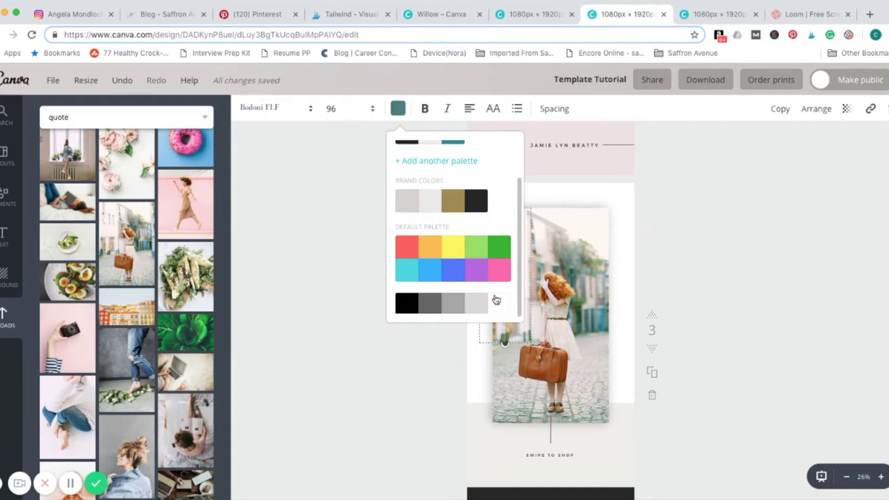
click(497, 301)
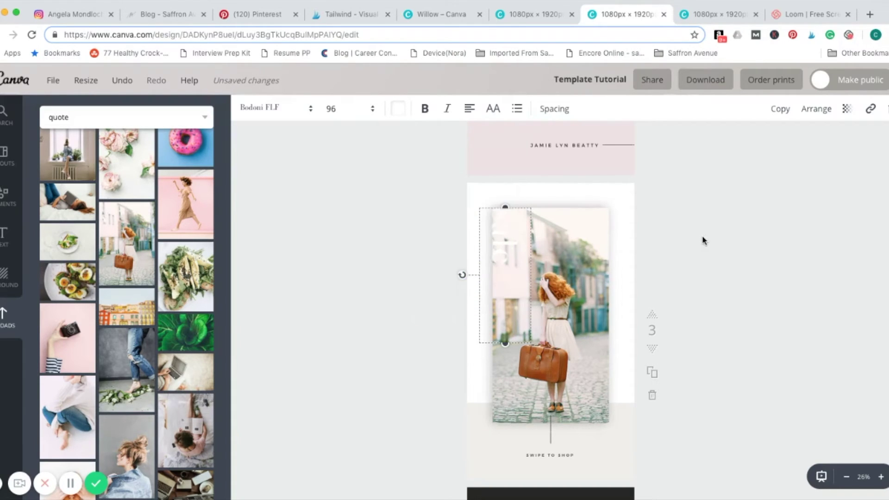
Set the sale text in the Quattrocento font.
click(277, 108)
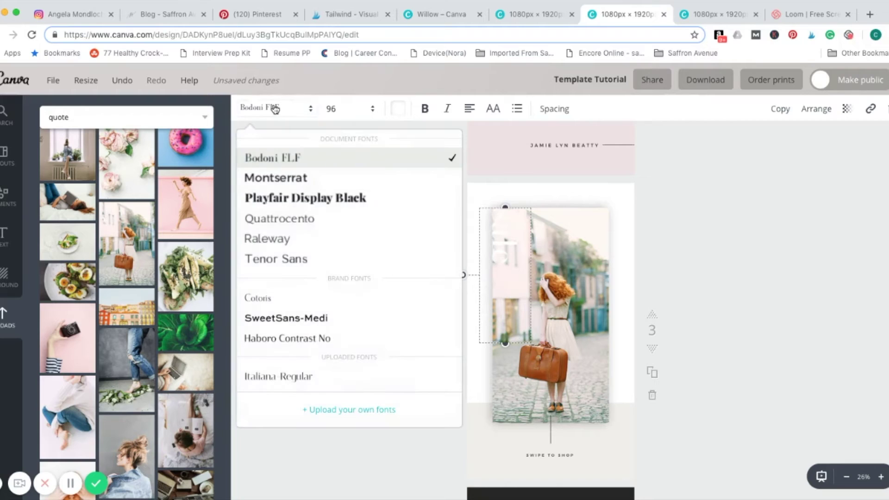
click(288, 219)
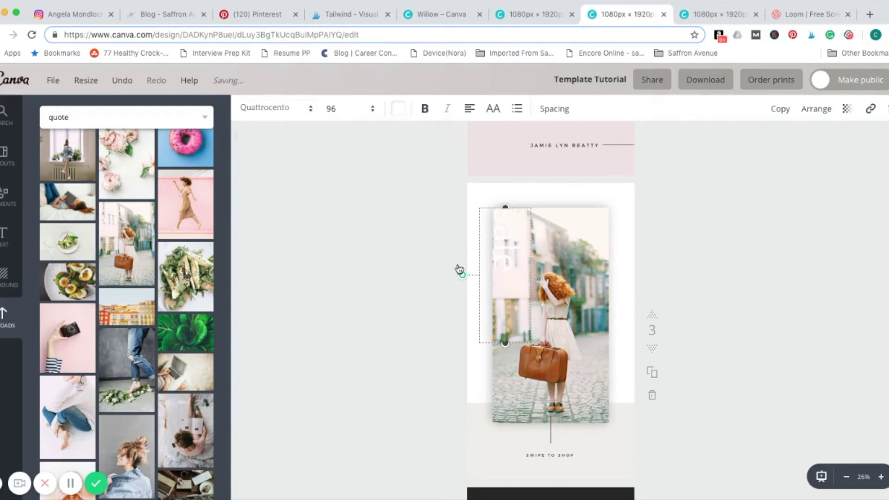
click(737, 262)
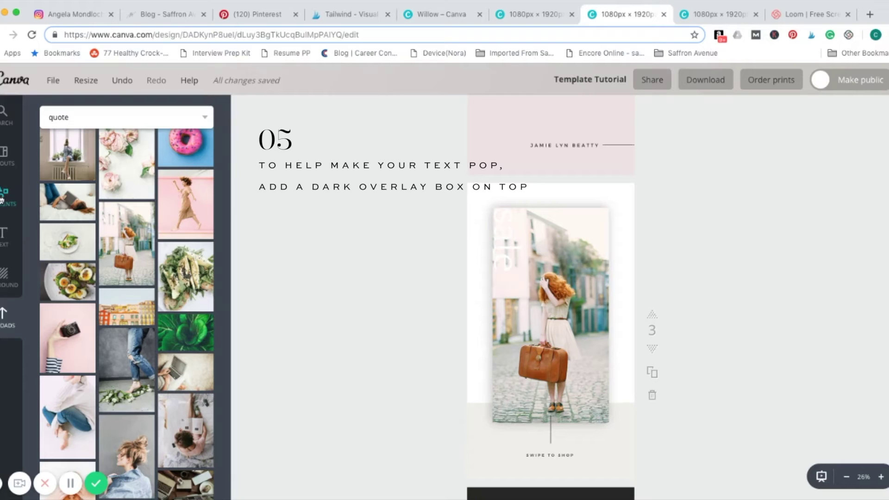
click(2, 200)
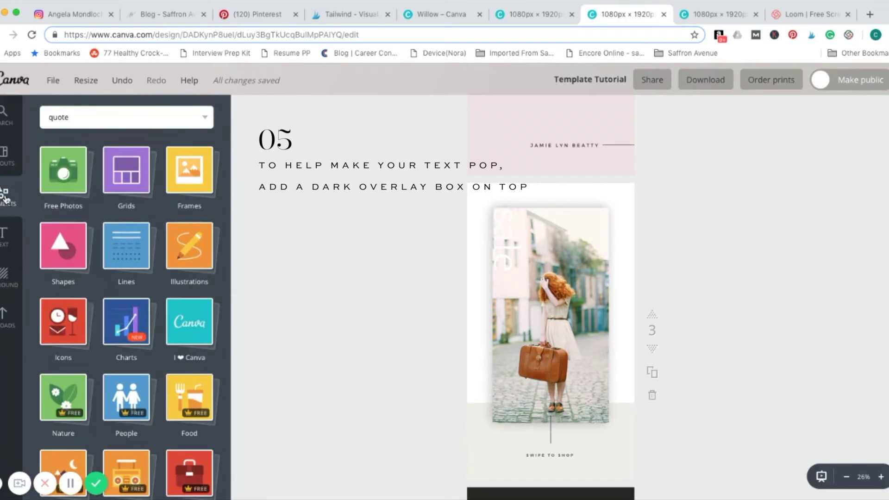
Add a black square to page 3 and reshape it into a tall rectangle covering the photo.
click(58, 262)
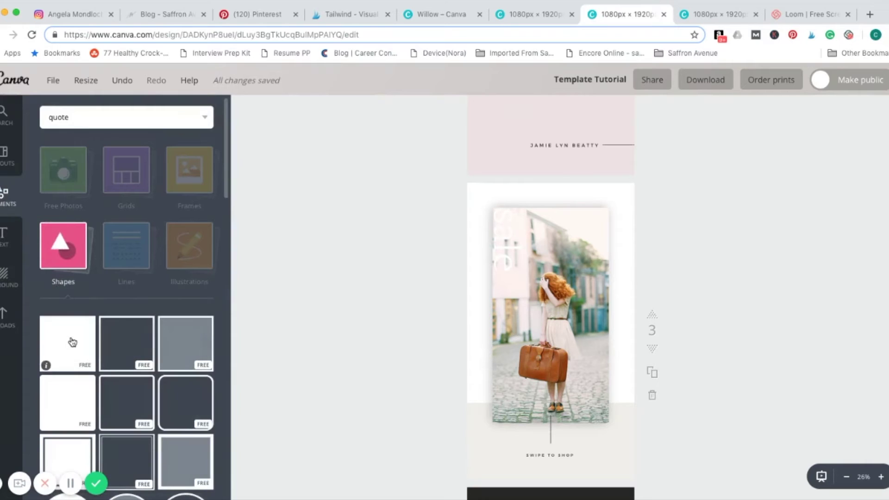
click(72, 342)
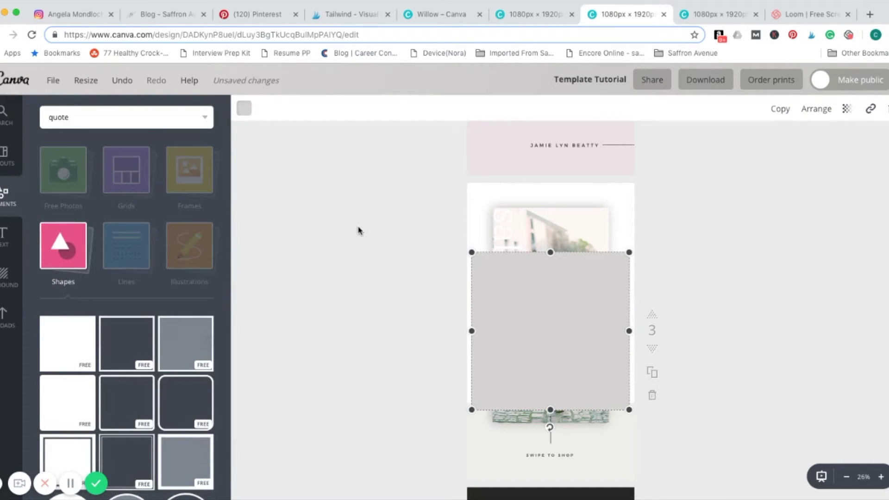
click(244, 108)
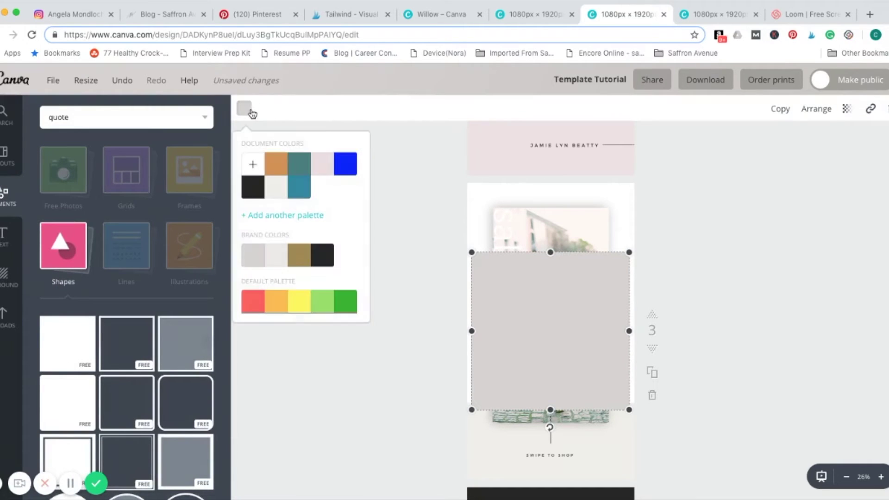
click(252, 190)
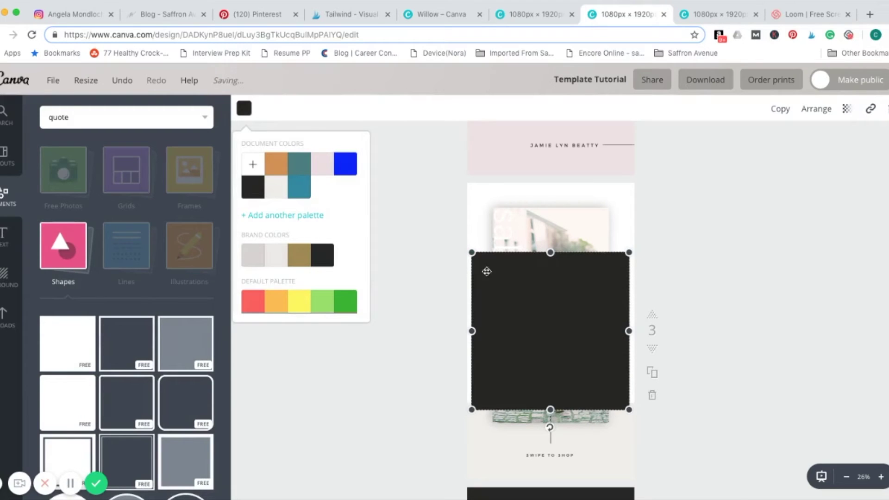
drag(472, 331, 537, 281)
drag(615, 287, 608, 286)
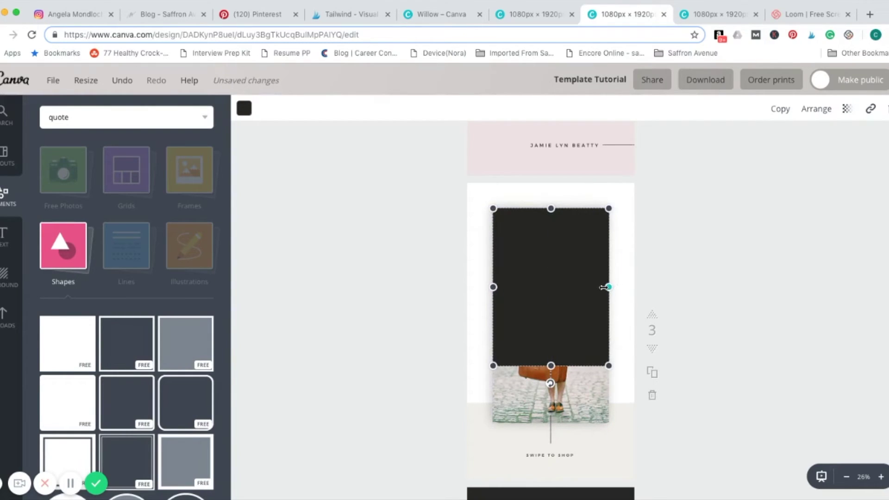
drag(550, 366, 550, 421)
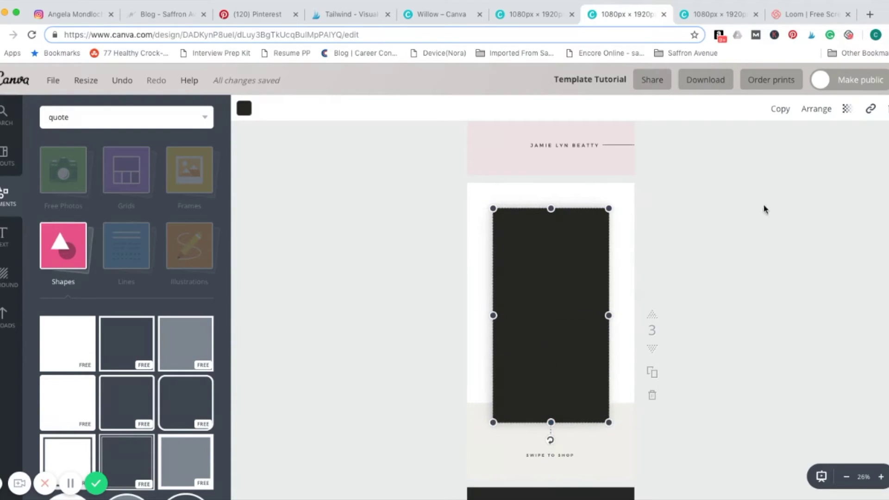
Lower the black overlay's transparency to about 20 and send it behind the sale text.
click(847, 116)
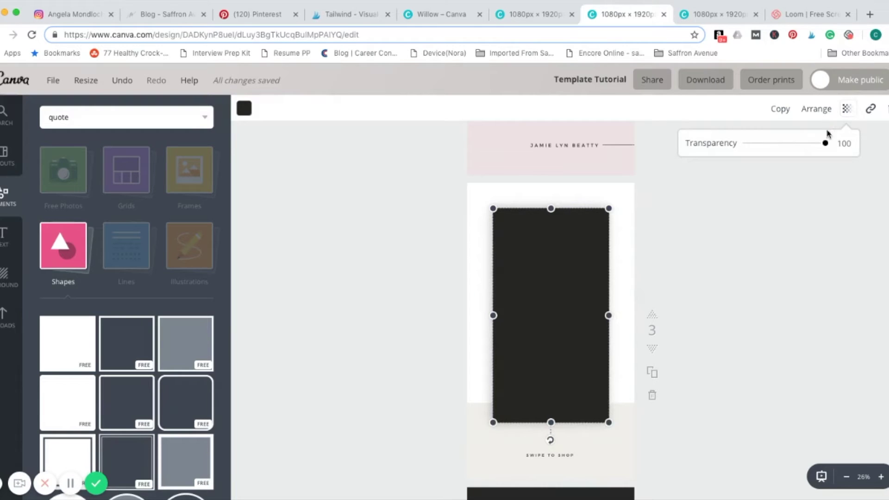
drag(827, 143, 770, 151)
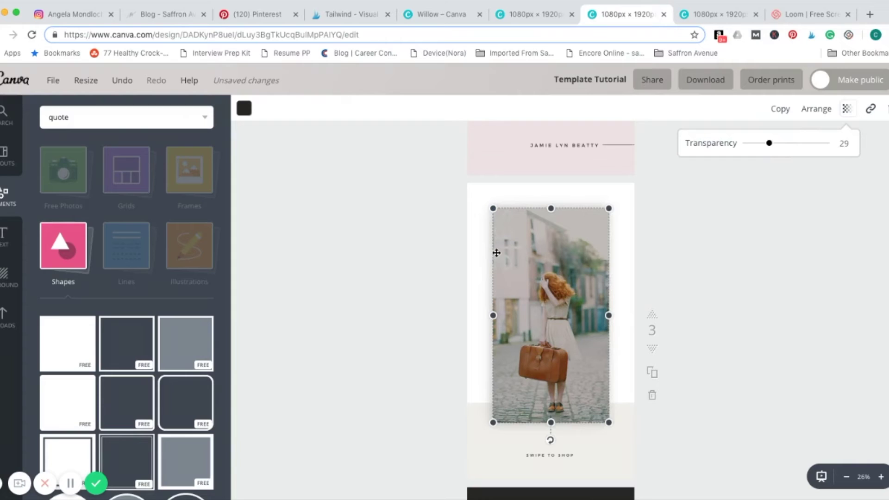
click(817, 109)
click(795, 162)
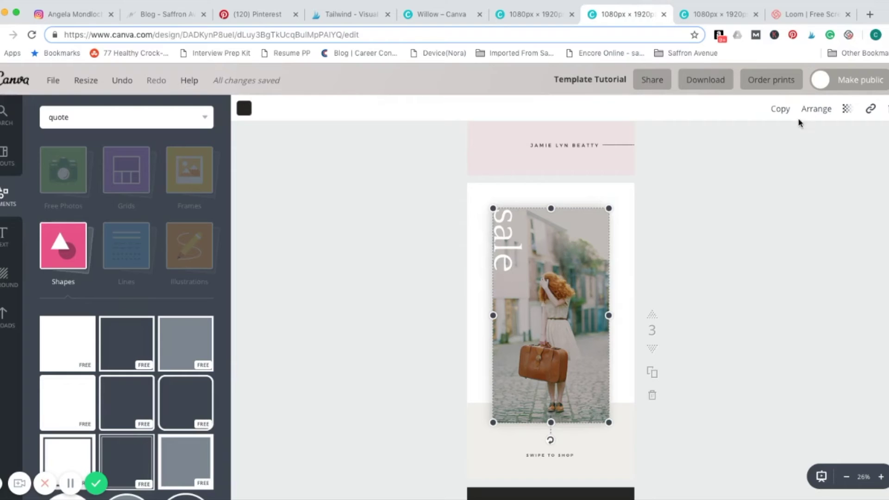
click(847, 109)
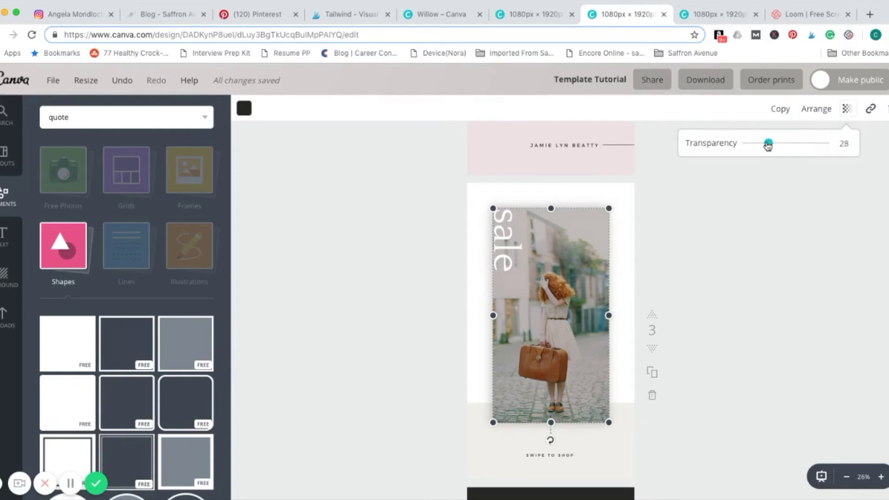
drag(768, 145, 763, 145)
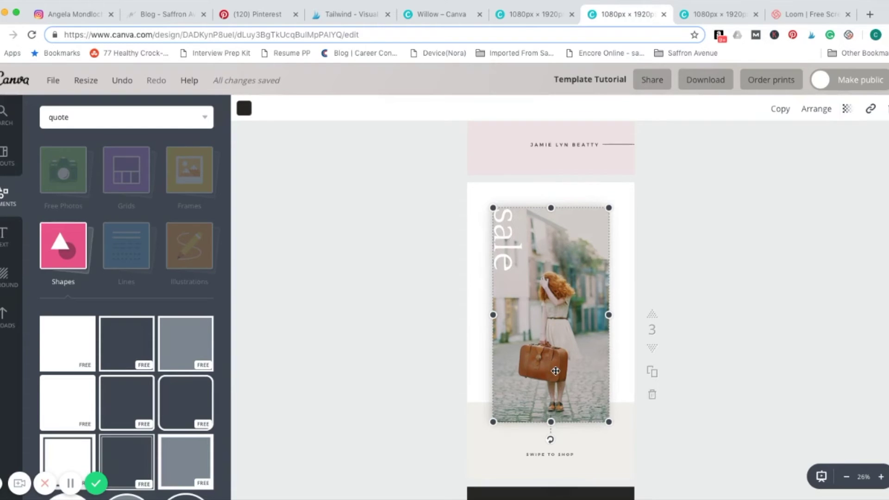
scroll(505, 393, down, 3)
click(561, 396)
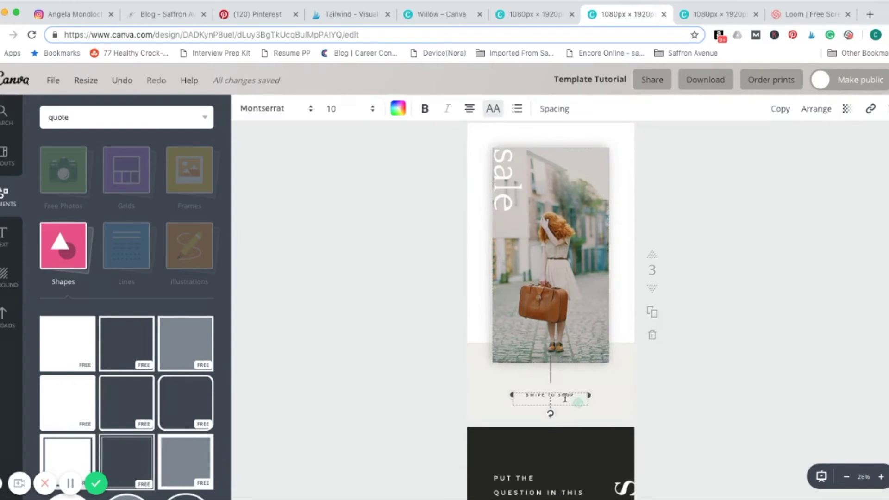
Set the SWIPE TO SHOP text in Raleway at size 14.
click(292, 116)
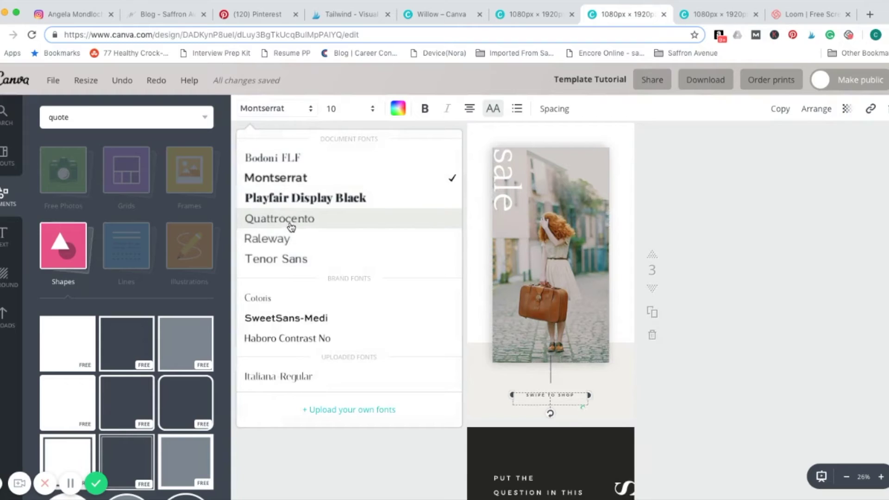
click(281, 244)
click(348, 109)
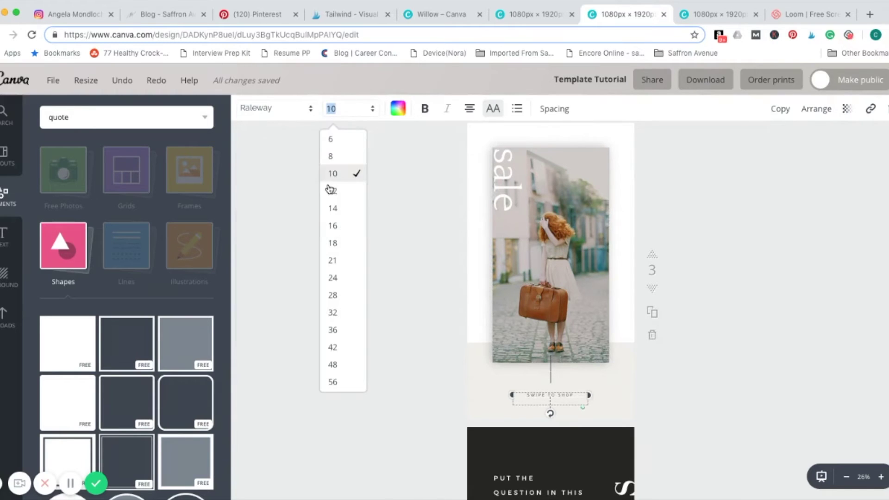
click(341, 213)
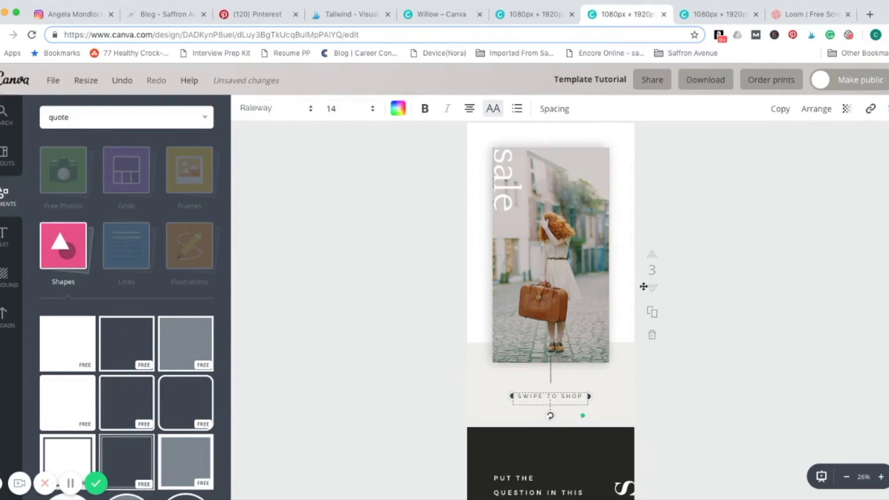
Colour the band behind SWIPE TO SHOP teal and nudge the vertical sale text slightly left.
click(618, 383)
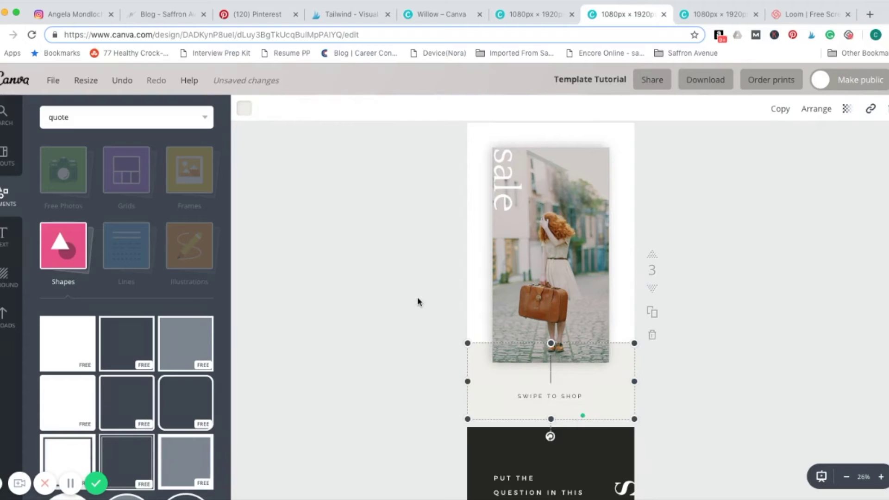
click(245, 109)
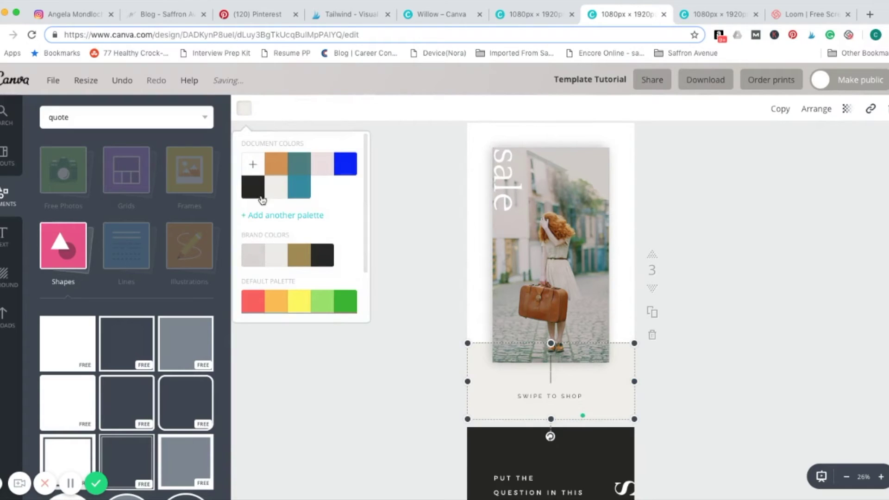
click(321, 165)
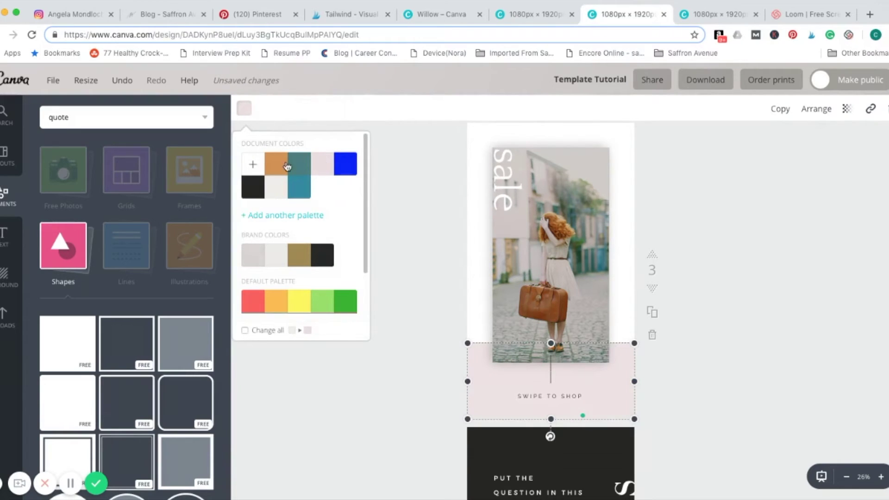
click(300, 163)
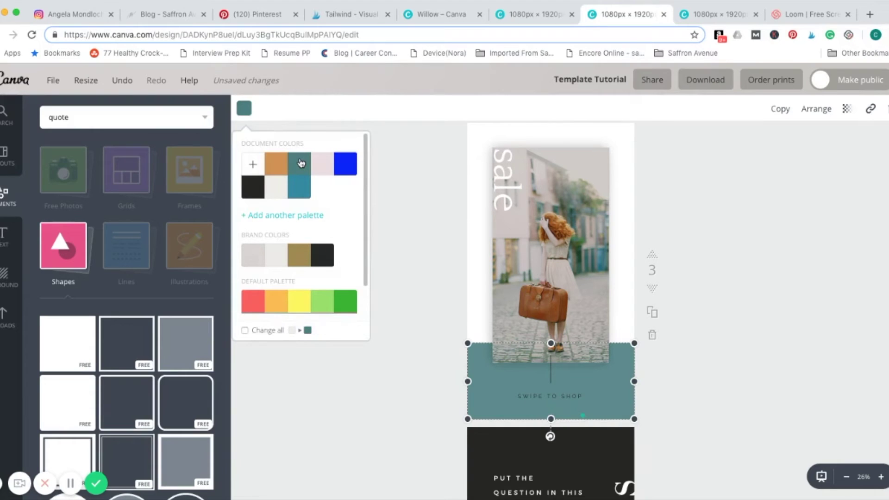
click(686, 221)
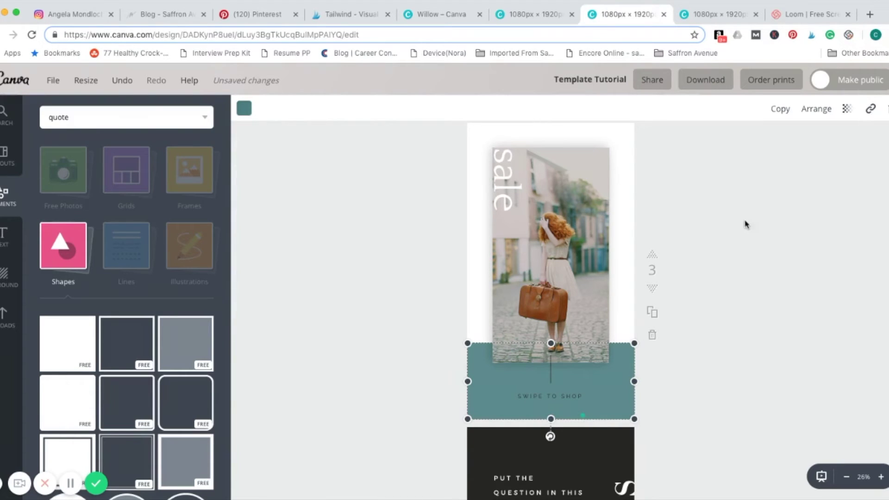
scroll(640, 258, down, 1)
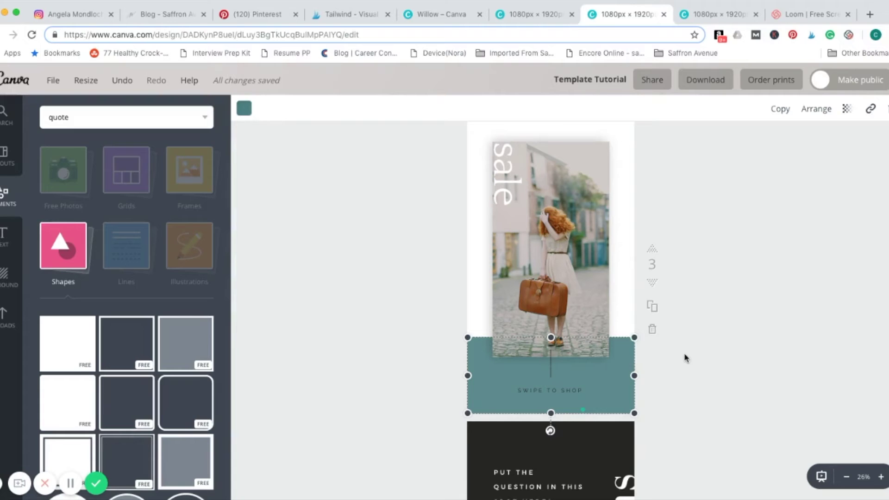
scroll(579, 331, up, 5)
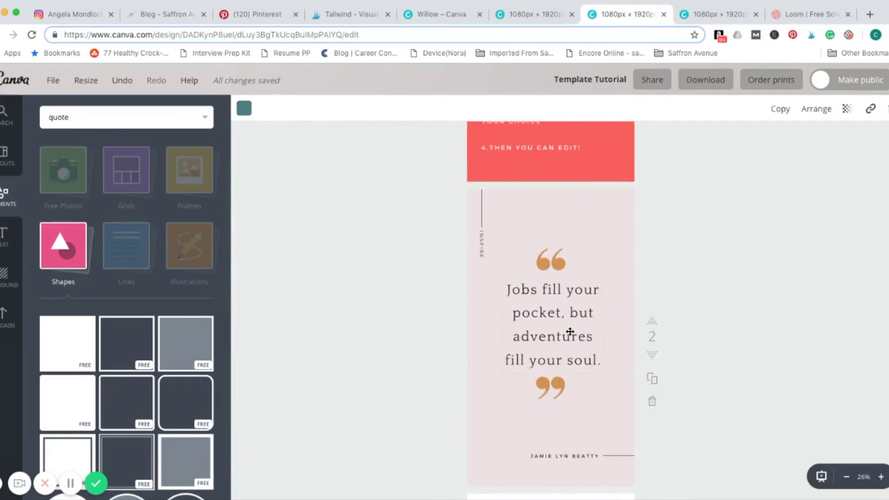
scroll(570, 332, down, 4)
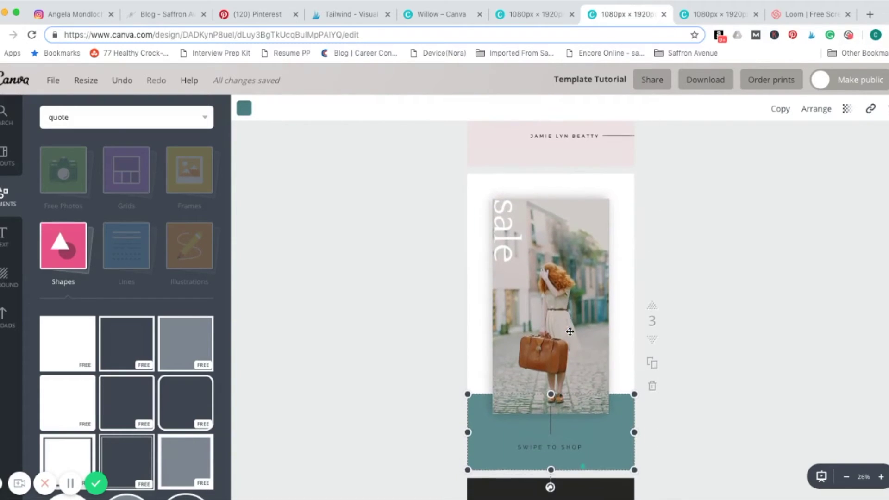
click(500, 239)
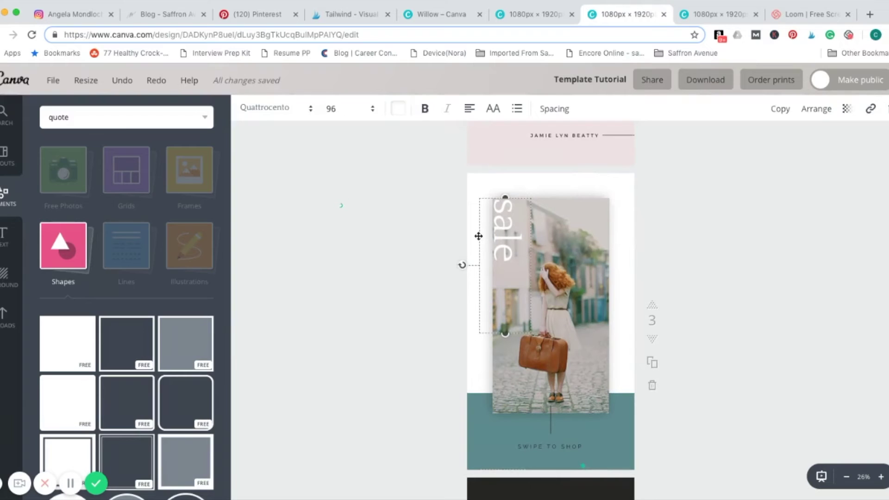
drag(479, 236, 477, 236)
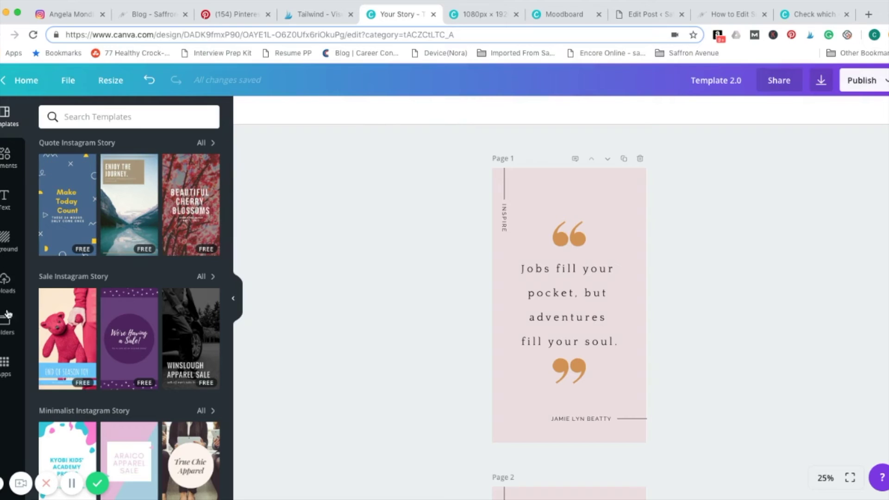
Collapse the Templates panel and switch to the Willow to Travel Blog design tab.
click(233, 298)
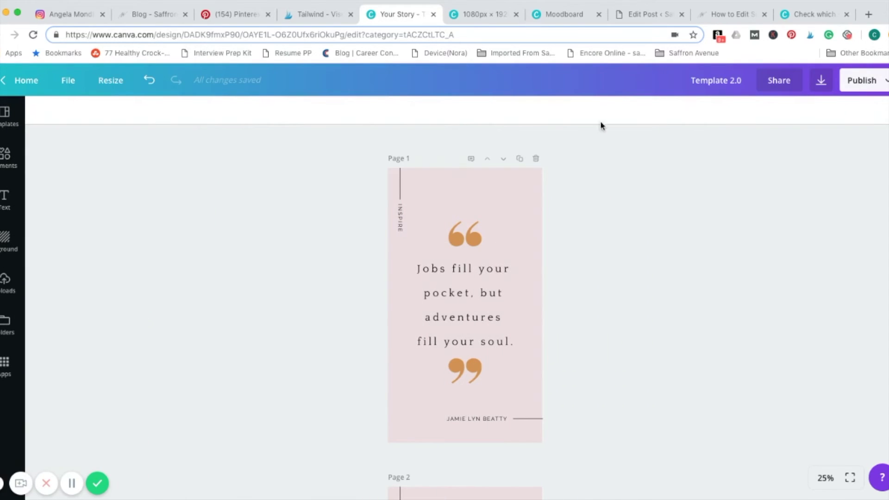
click(476, 12)
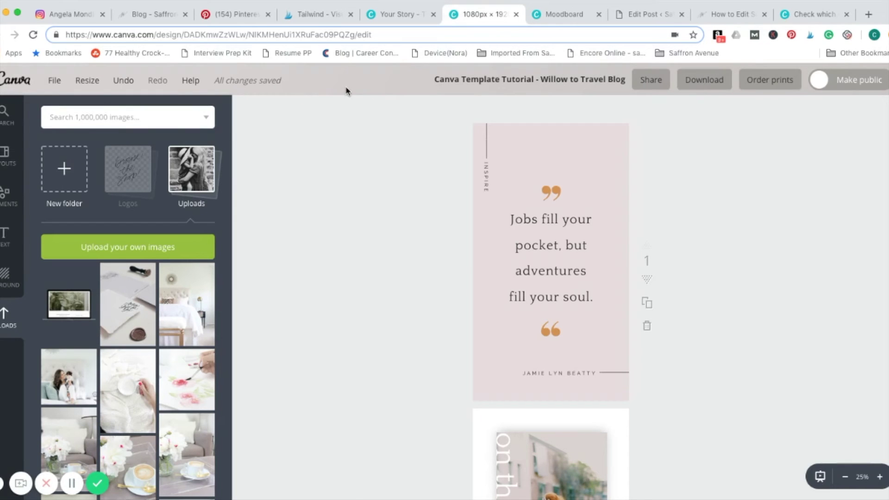
click(399, 14)
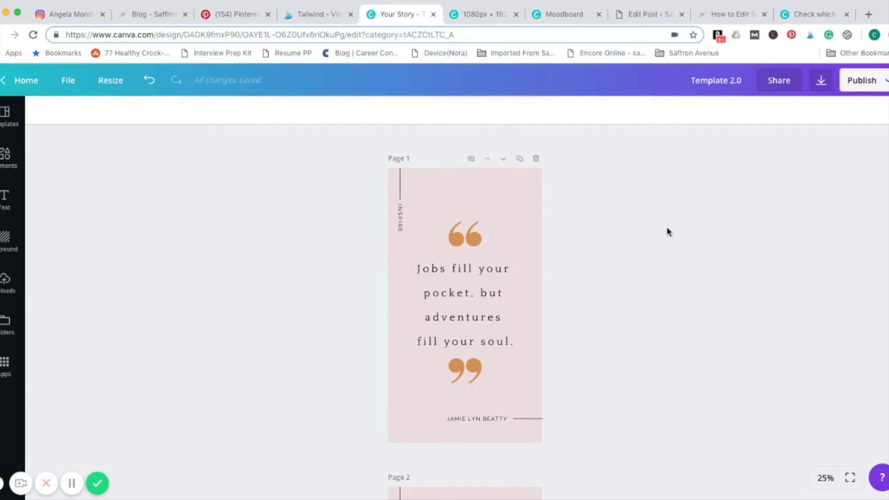
key(ctrl+Tab)
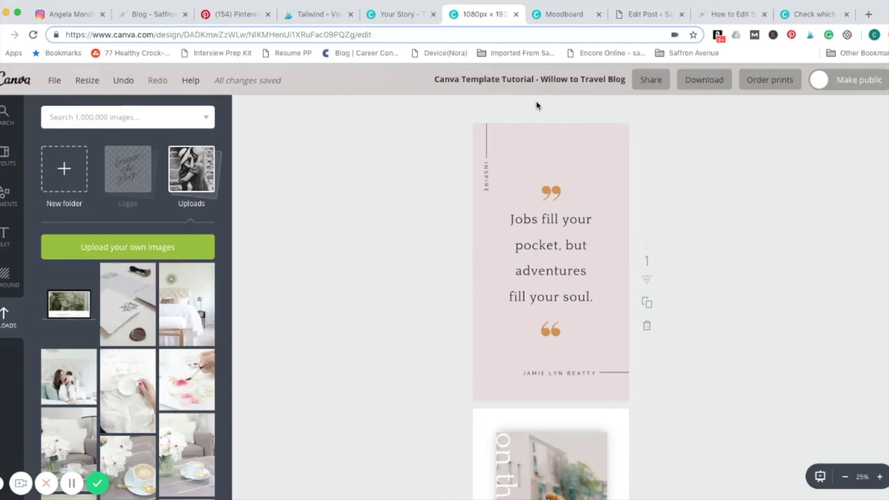
click(450, 83)
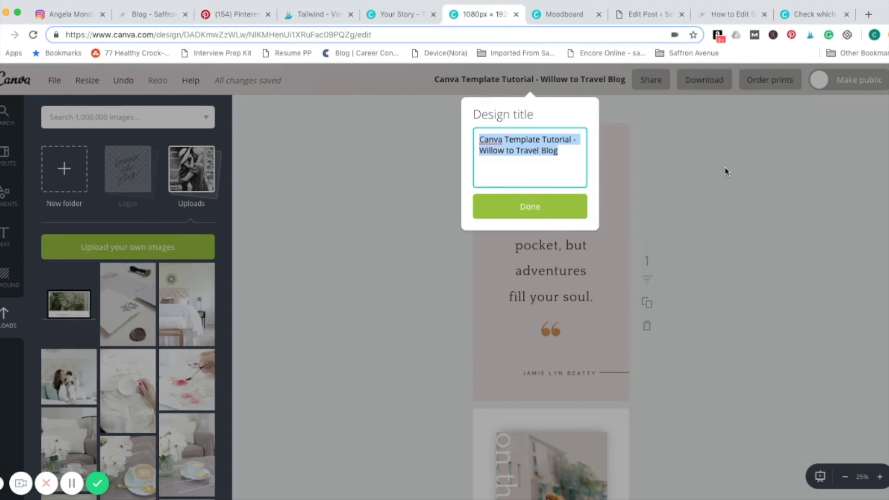
click(727, 171)
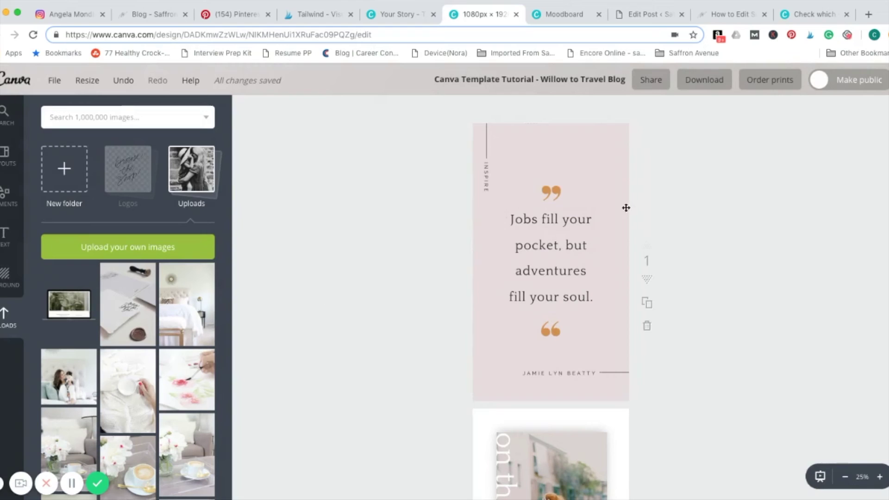
Look through the download options, entering page 1, then close them without downloading.
click(712, 82)
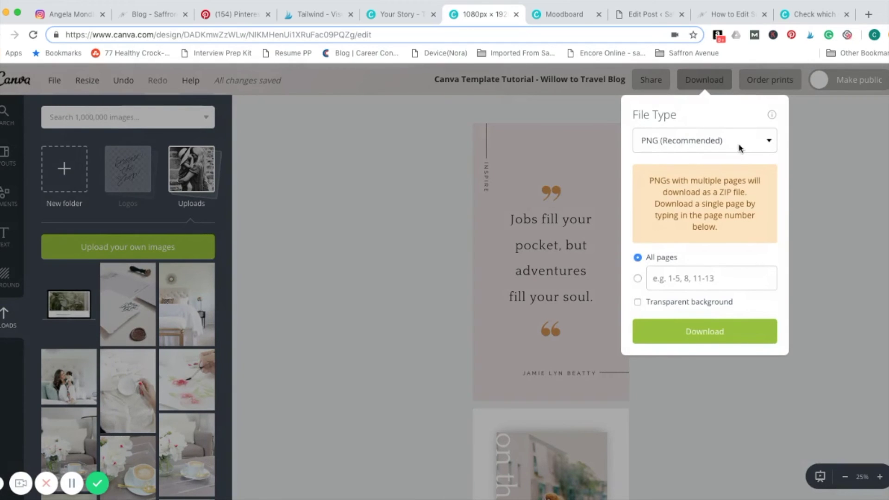
click(691, 150)
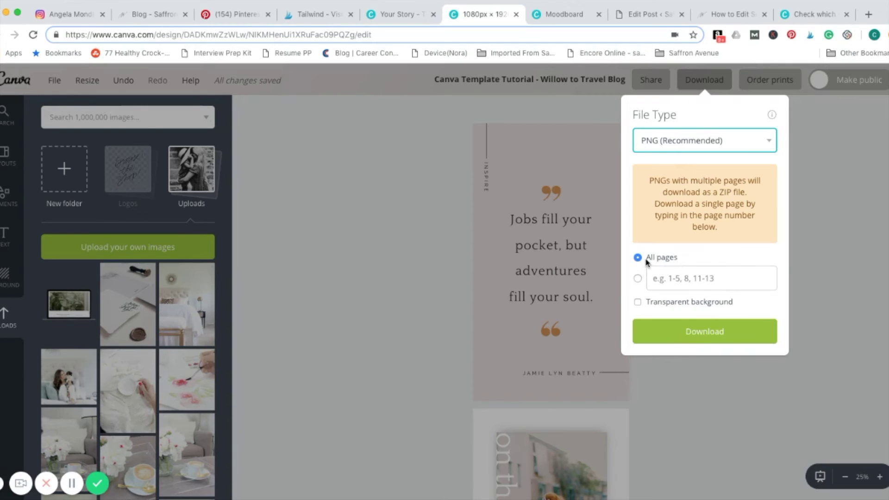
click(662, 280)
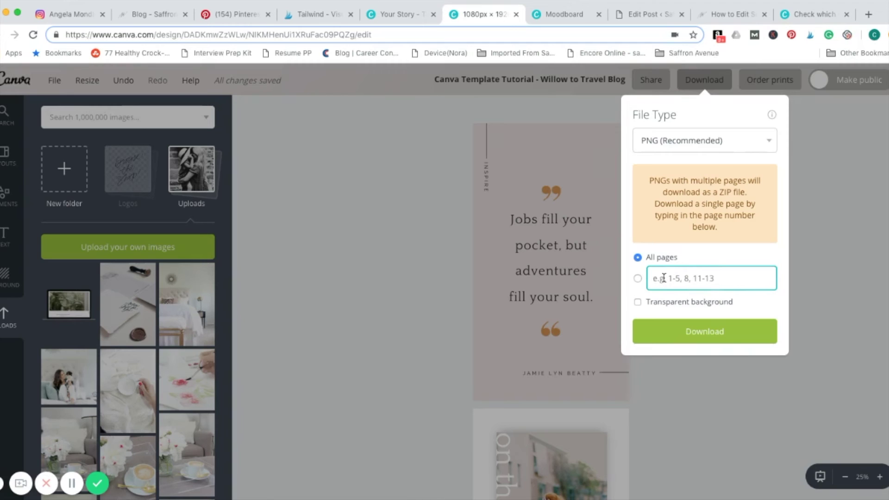
text(1)
click(586, 273)
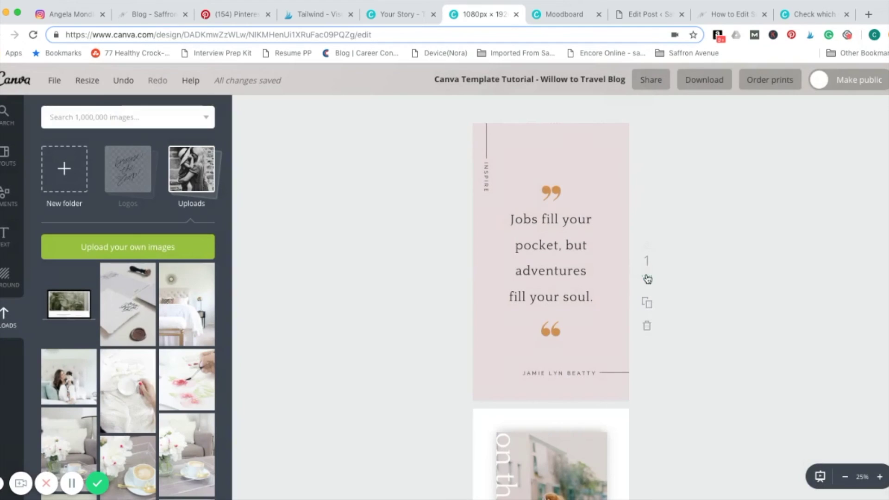
scroll(662, 332, down, 3)
scroll(662, 332, down, 5)
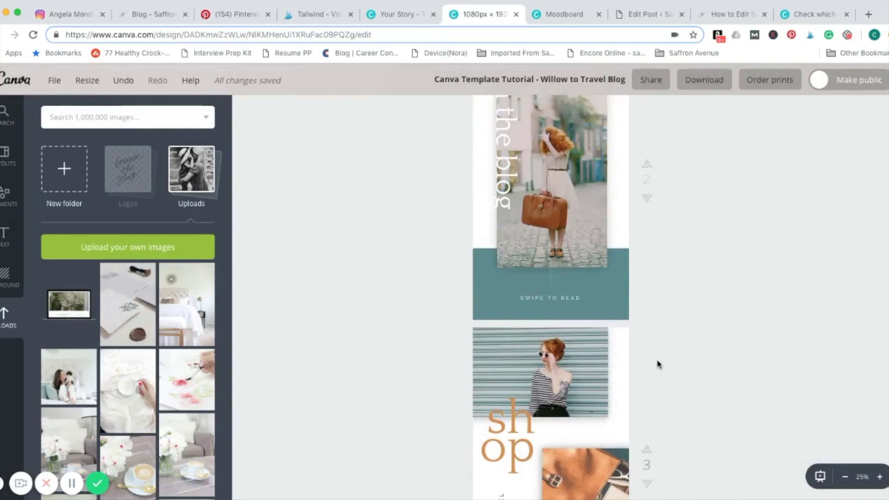
scroll(657, 363, up, 8)
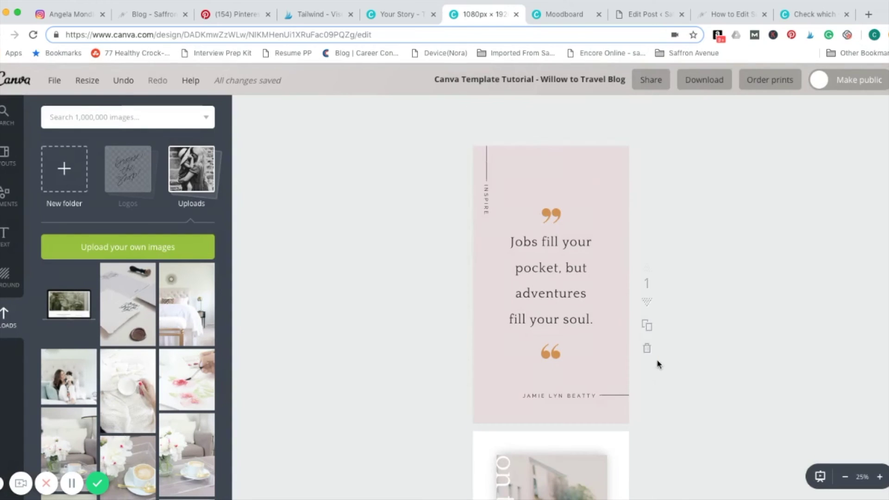
Download only page 1 of the design as a PNG.
click(708, 82)
click(655, 277)
text(1)
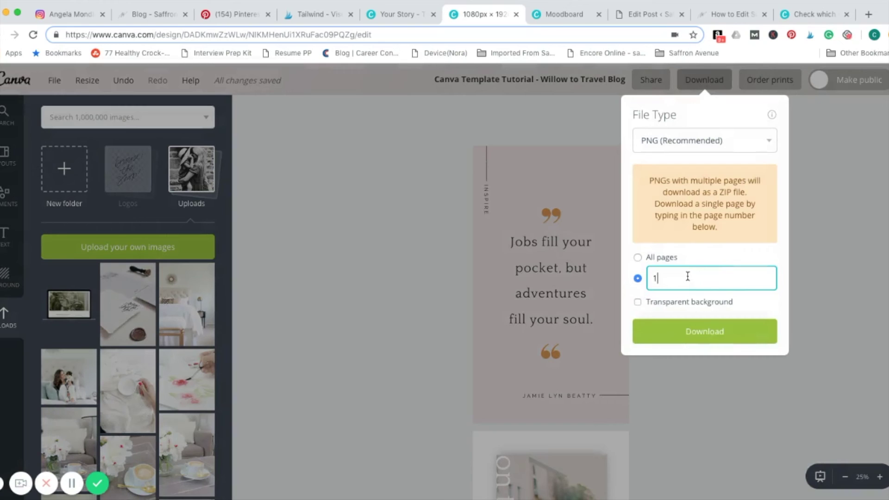
click(721, 331)
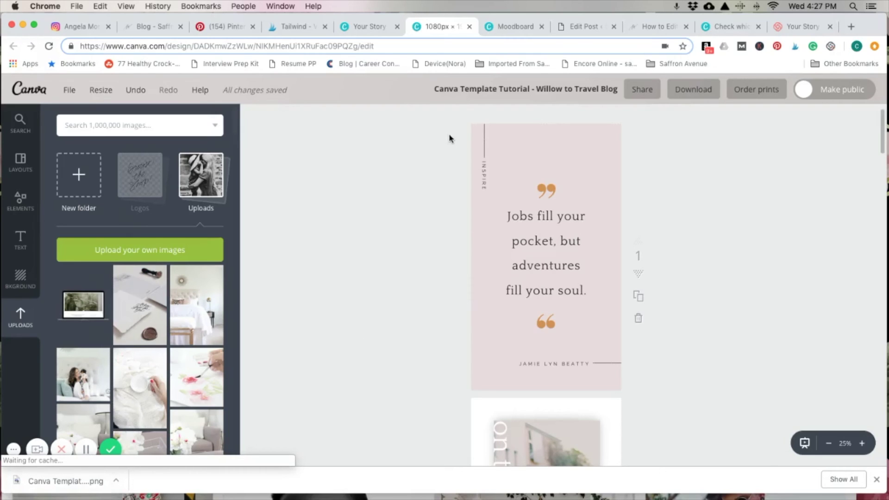
Switch to the two-page Your Story (Template 2.0) design.
click(364, 28)
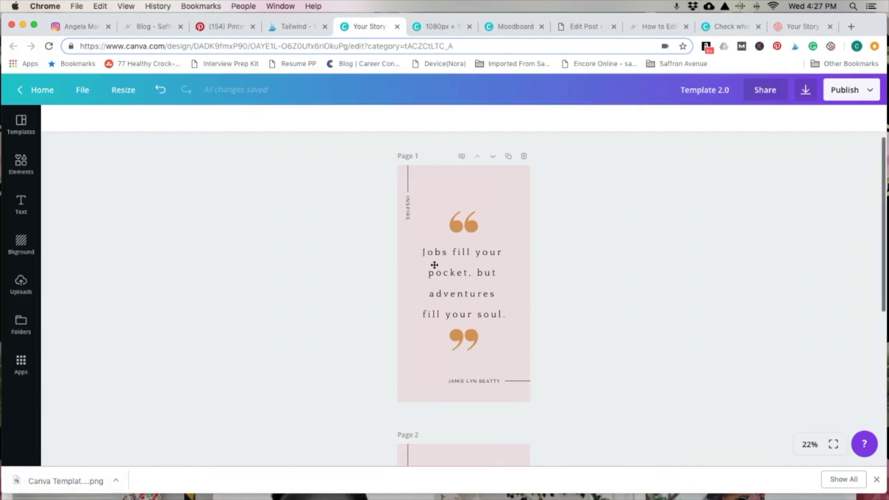
scroll(661, 246, up, 1)
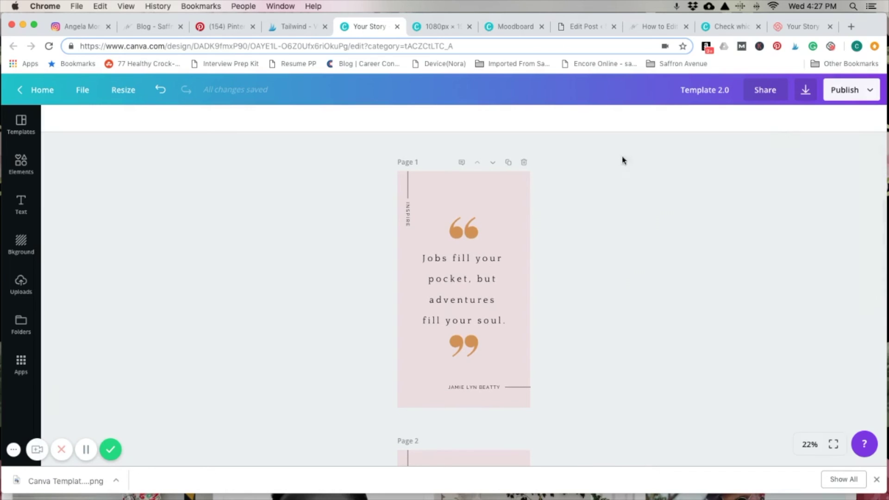
scroll(405, 164, down, 1)
scroll(404, 164, down, 10)
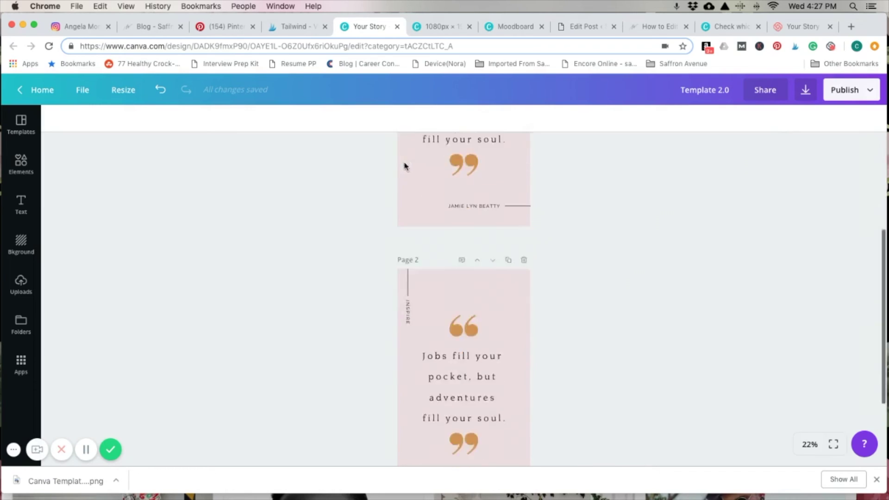
scroll(408, 191, up, 10)
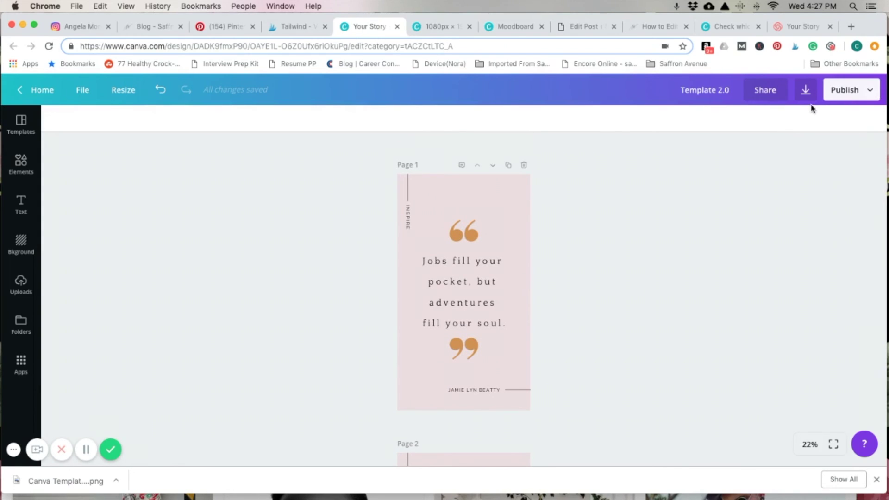
Browse the Publish options and bring up the PNG download settings for all 2 pages.
click(857, 93)
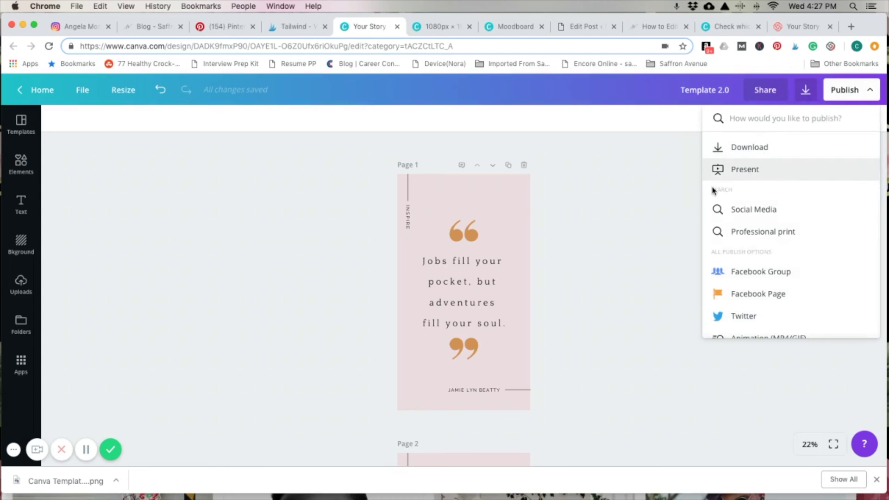
scroll(745, 268, down, 2)
scroll(745, 267, down, 3)
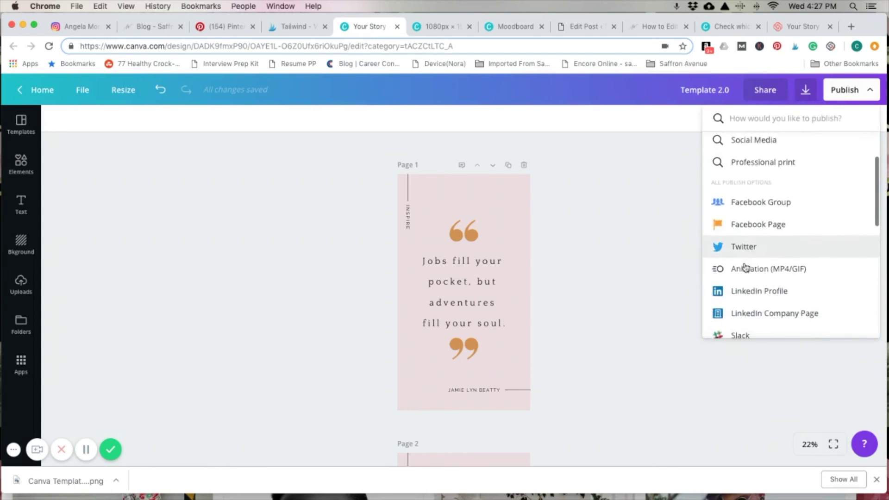
scroll(742, 268, down, 10)
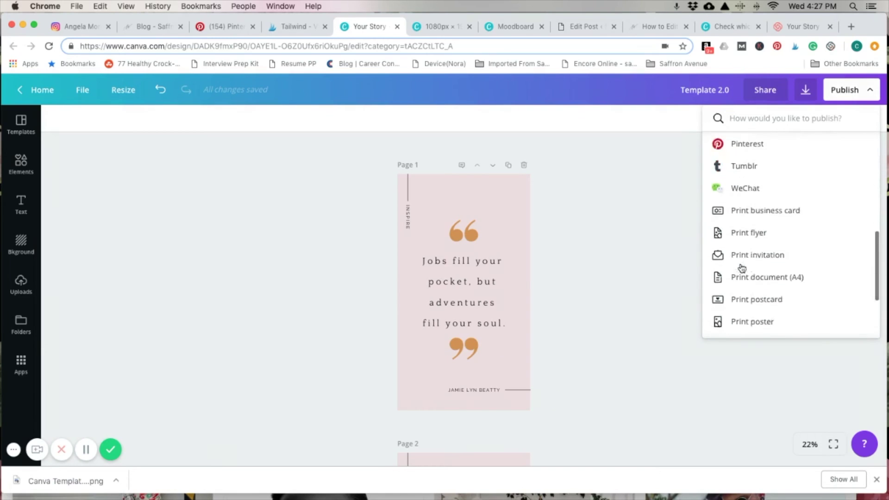
scroll(742, 268, up, 11)
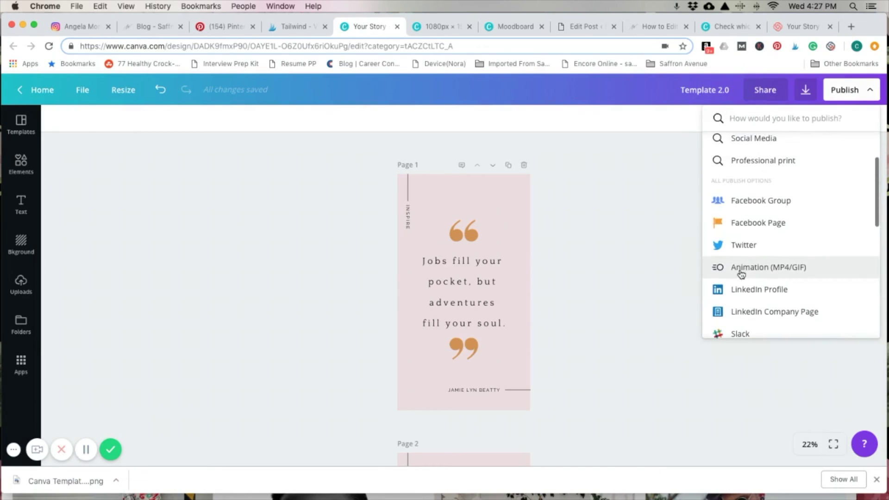
scroll(820, 218, down, 10)
scroll(819, 218, down, 3)
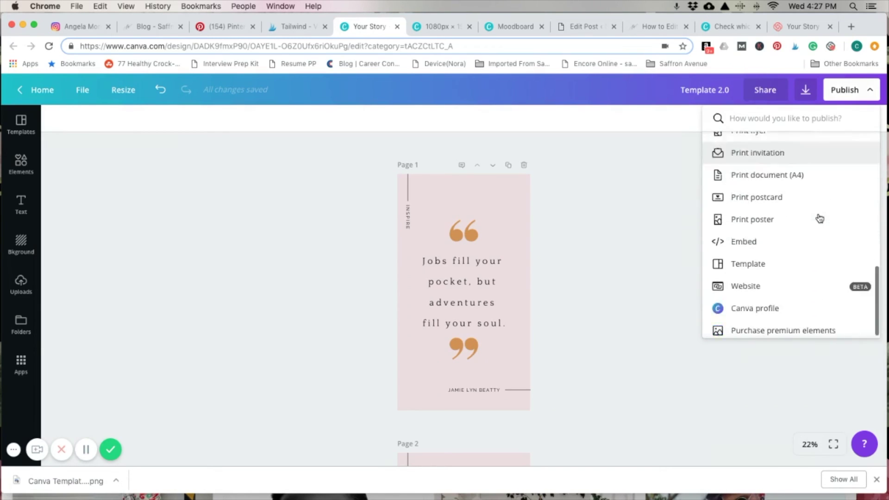
scroll(819, 218, up, 15)
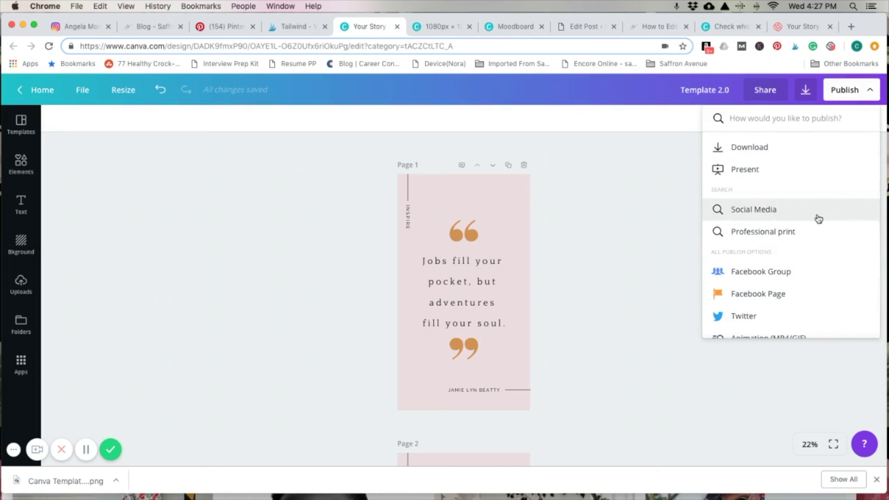
click(806, 91)
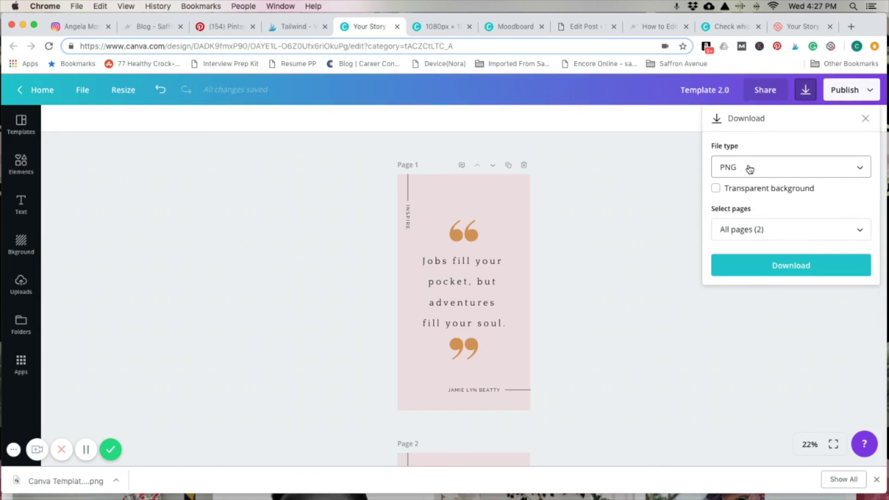
Download all pages (1–2) as PNGs in Template 2.0.zip and open the ZIP.
click(860, 231)
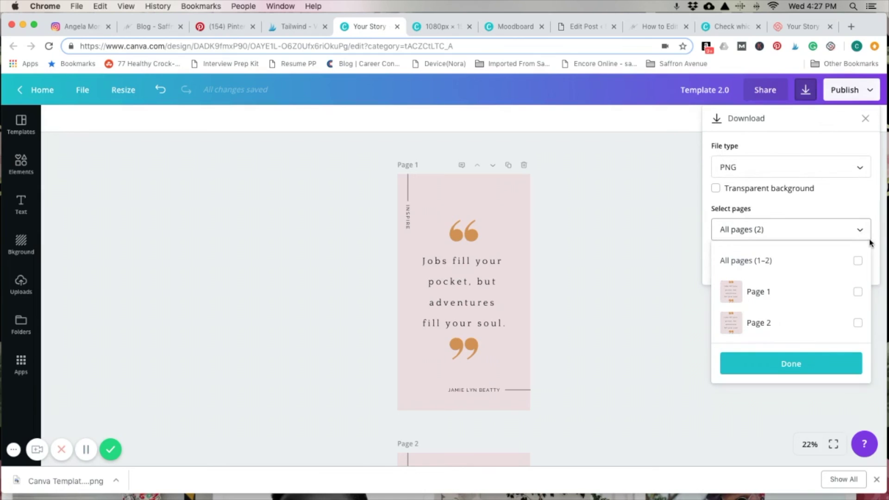
click(858, 261)
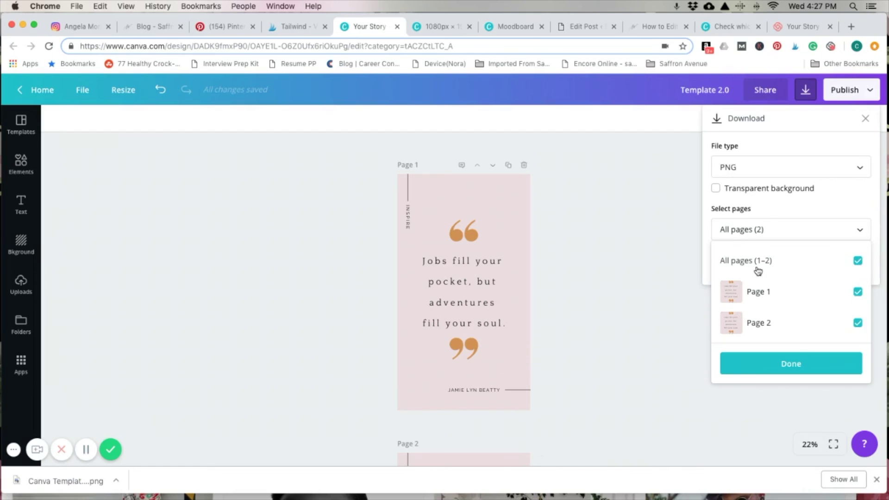
click(780, 364)
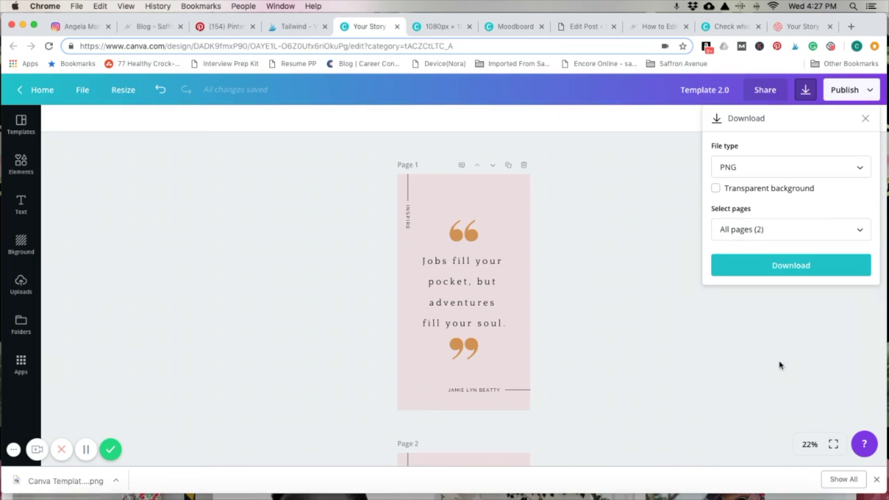
click(801, 265)
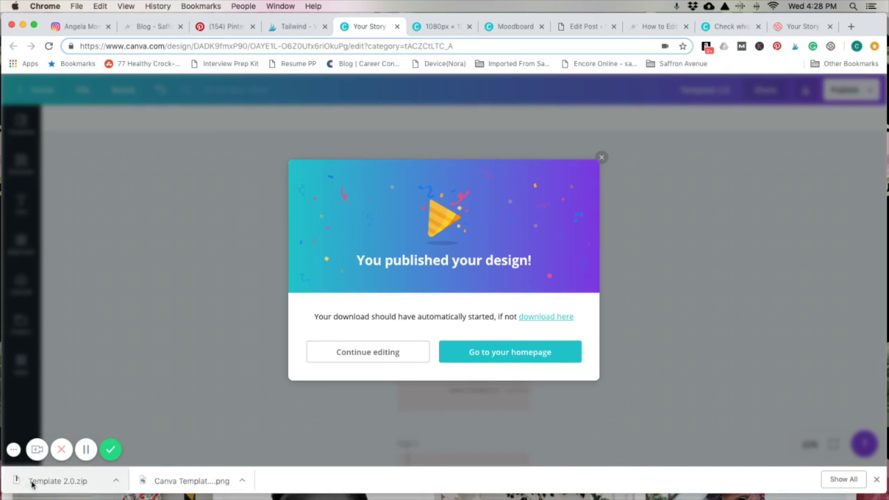
click(57, 485)
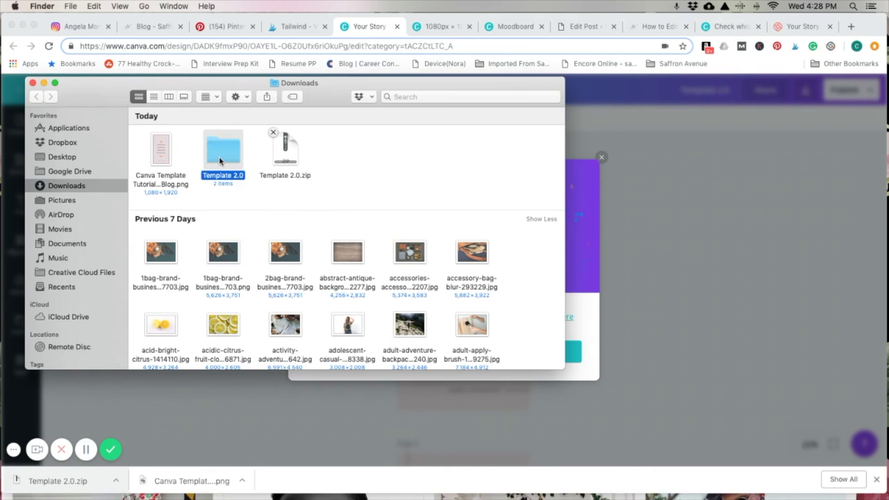
Move the story PNG and Template 2.0 folder from Downloads into Google Drive, then return to Chrome.
drag(244, 197, 156, 150)
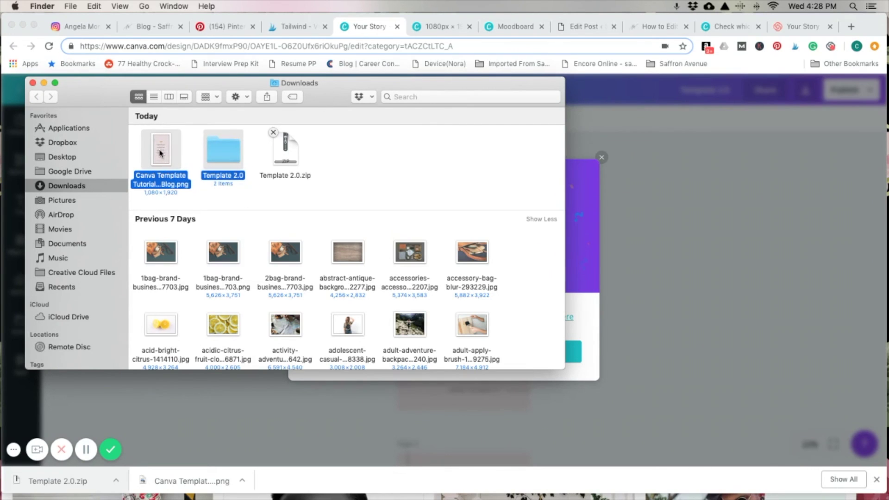
mouse_move(160, 152)
mouse_down()
mouse_move(88, 146)
mouse_move(106, 169)
mouse_move(155, 156)
mouse_up()
click(696, 199)
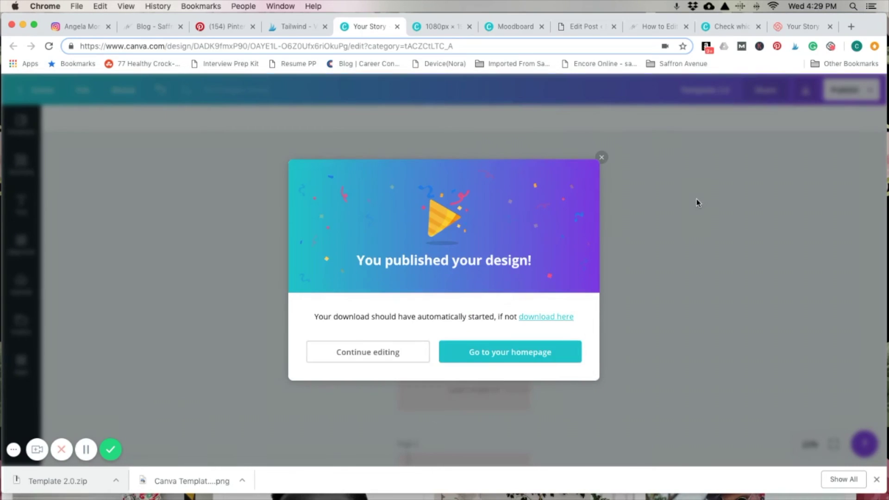
Close the 'You published your design!' modal to reach Template 2.0's pink quote page.
click(697, 200)
scroll(707, 233, down, 3)
scroll(707, 233, up, 3)
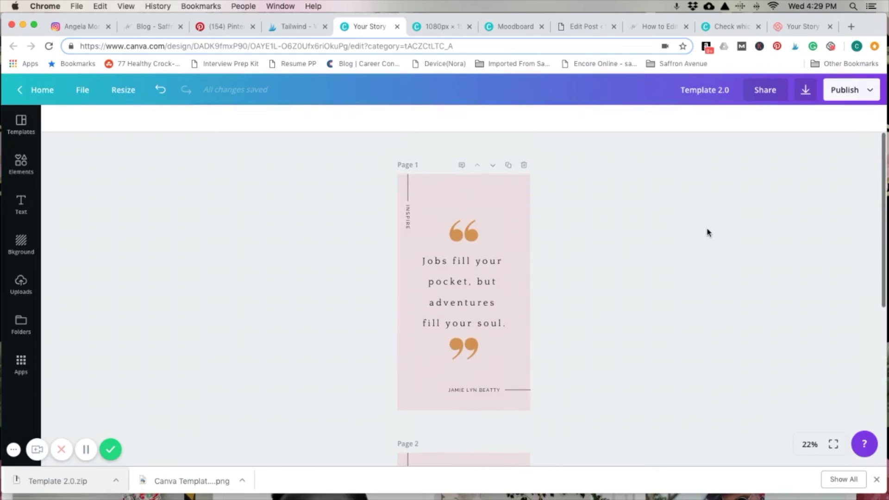